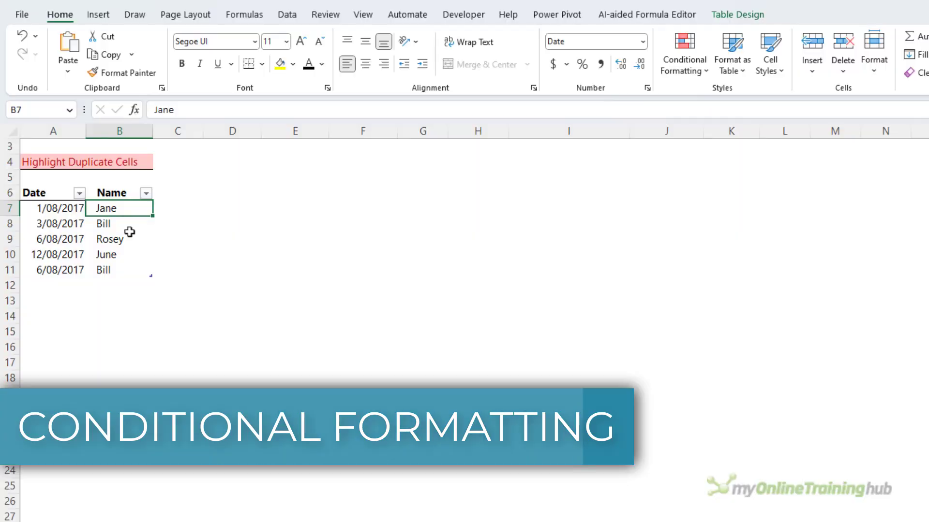
- Highlight duplicate names in B7:B11 with Light Red Fill with Dark Red Text
drag(120, 207, 119, 270)
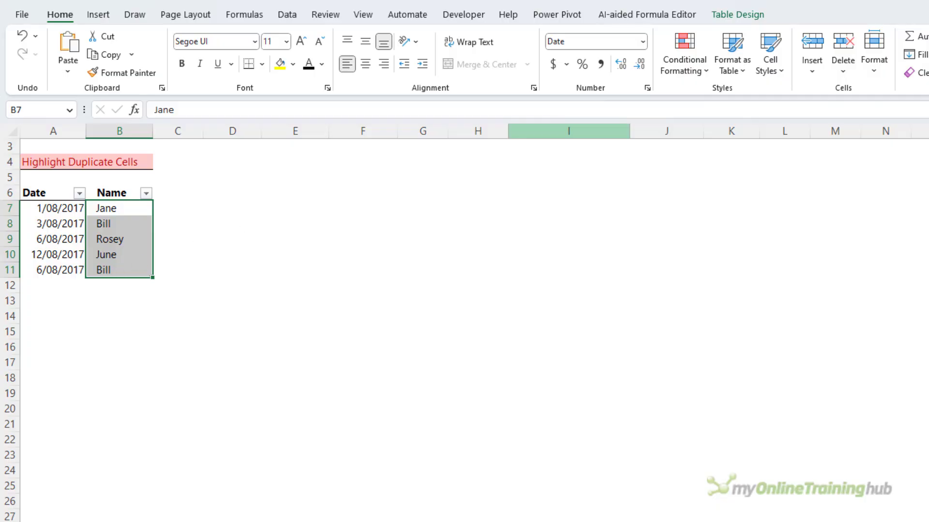
click(694, 73)
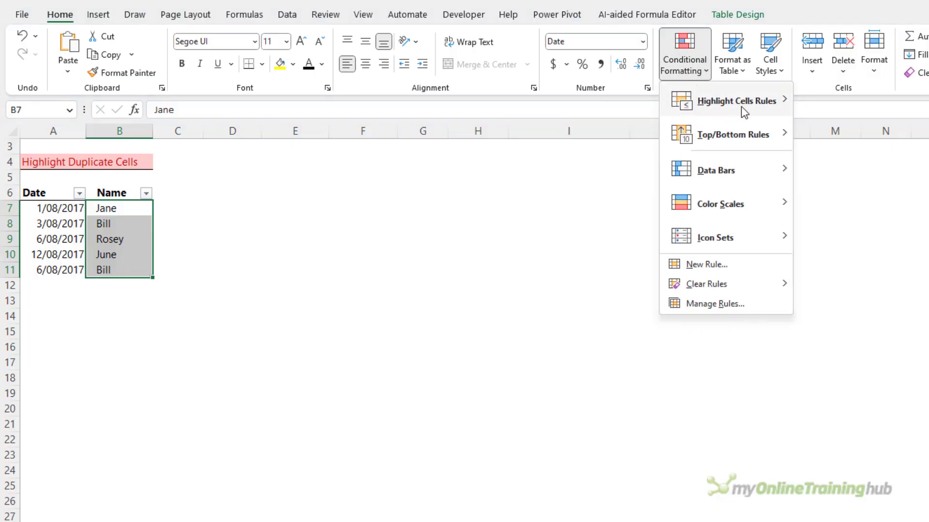
mouse_move(741, 107)
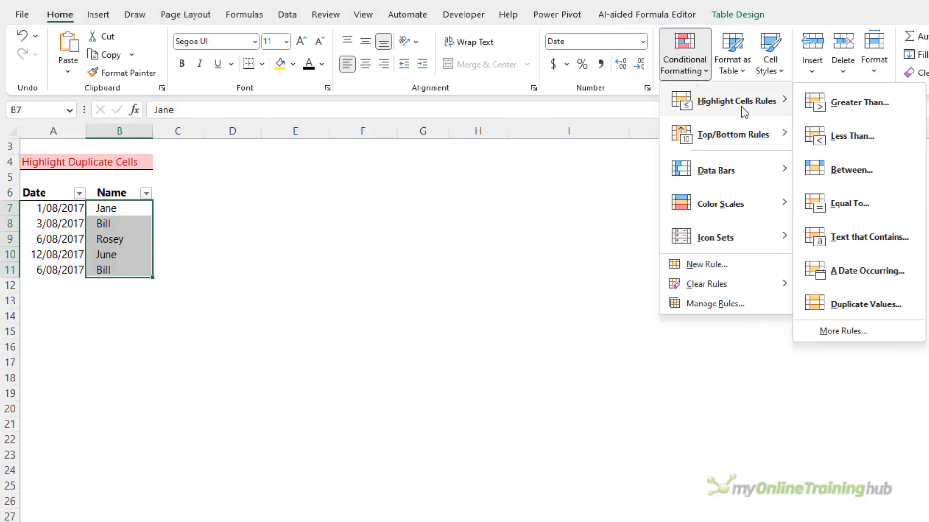
click(903, 304)
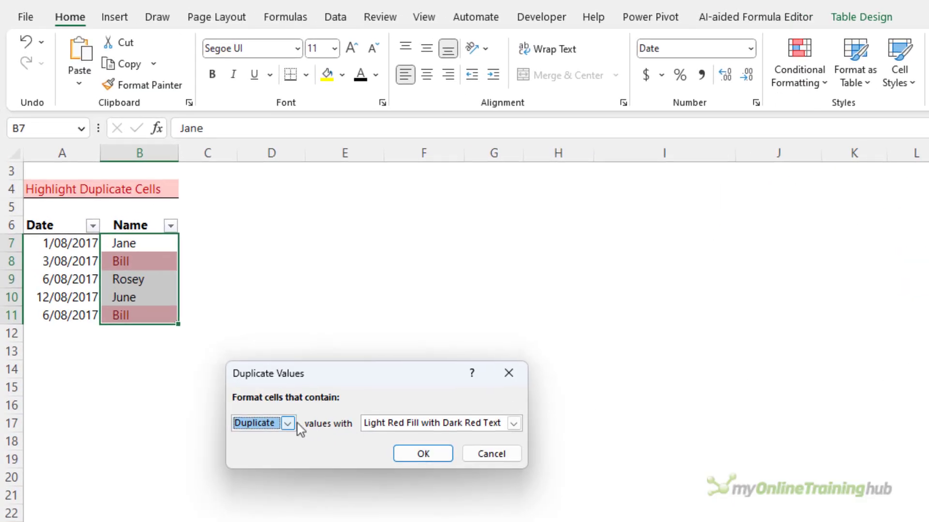
click(288, 424)
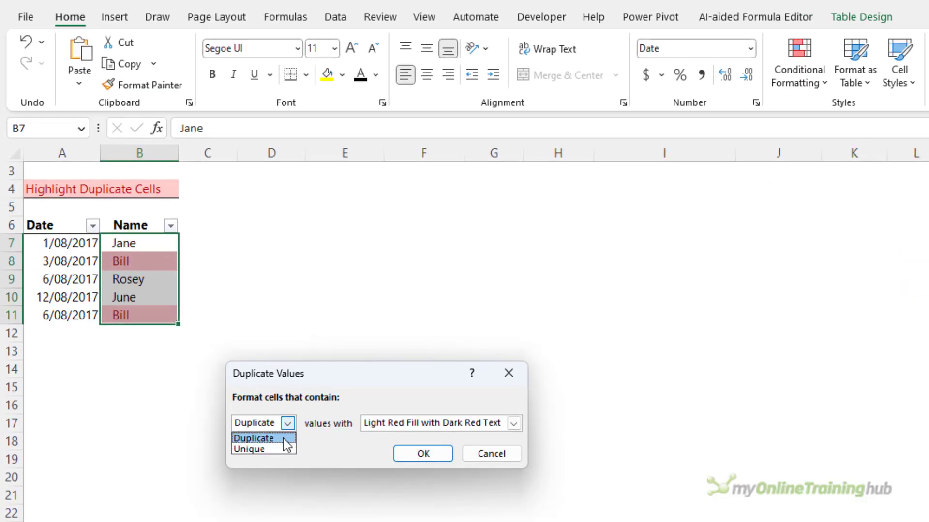
click(284, 438)
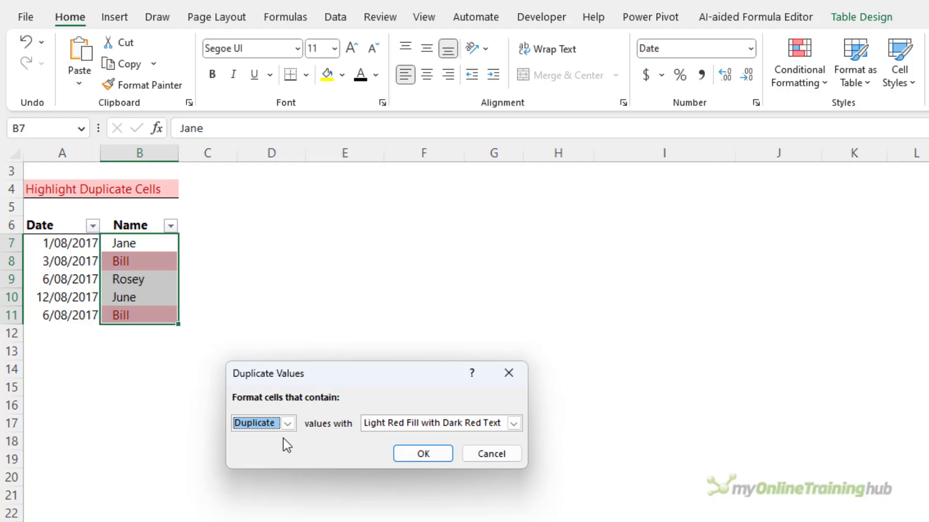
click(513, 424)
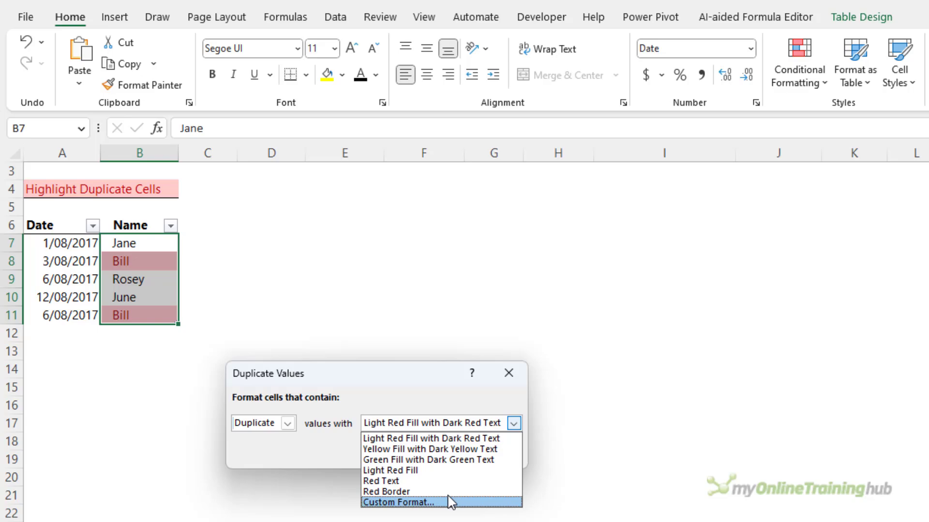
click(464, 438)
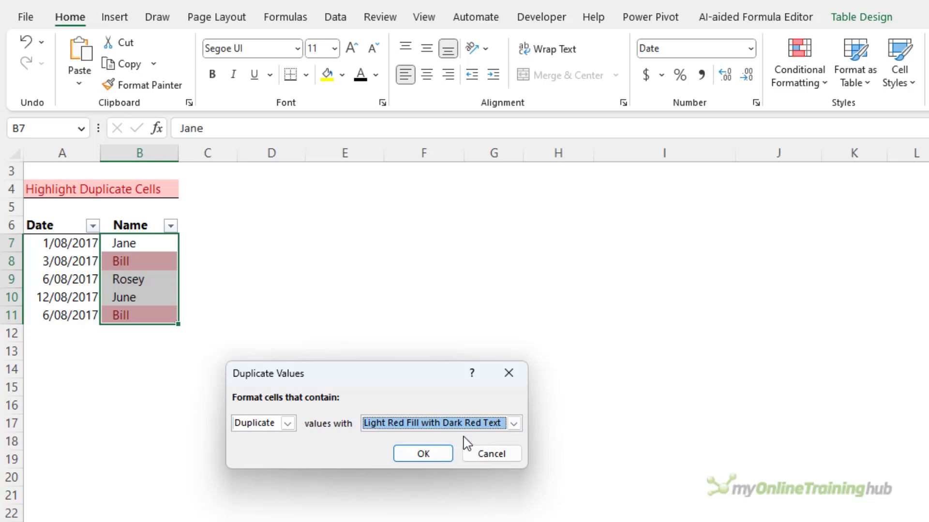
click(424, 455)
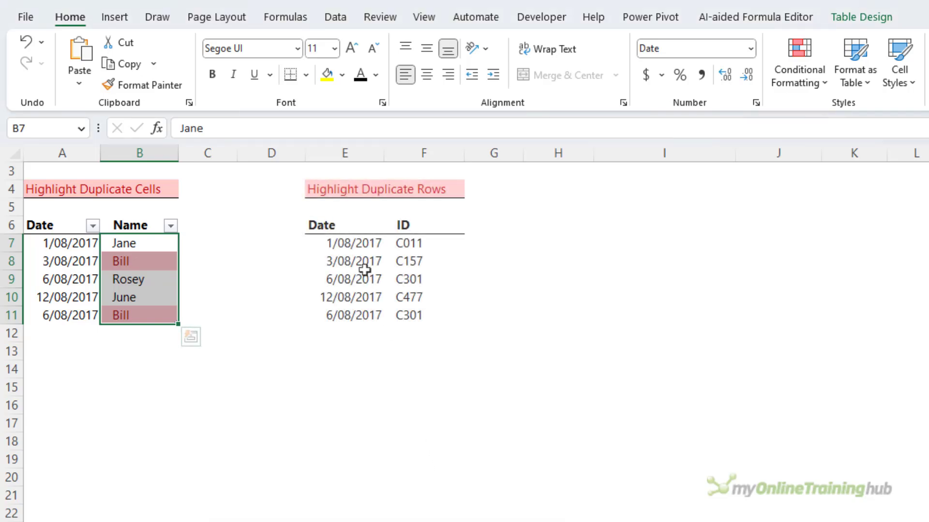
- Apply a Duplicate Values rule to E7:F11 and compare the two 6/08/2017 C301 rows
drag(348, 243, 416, 312)
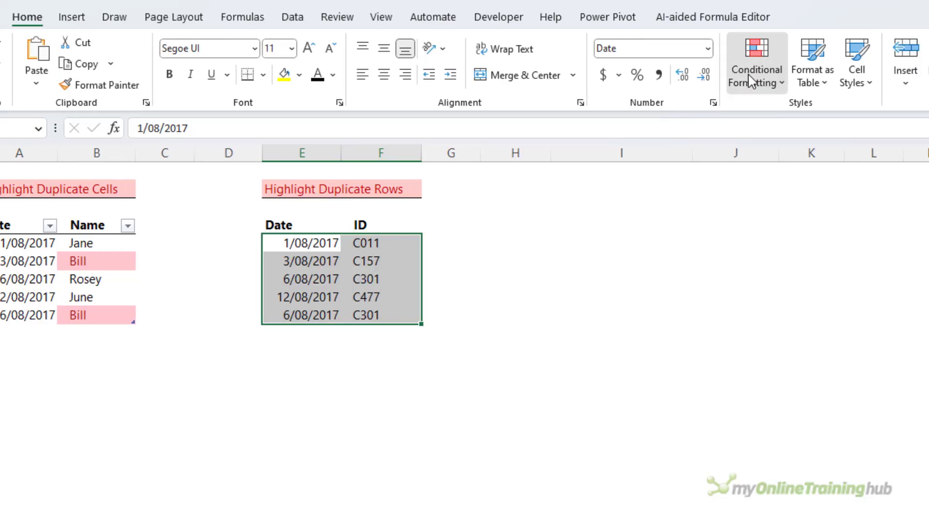
click(799, 72)
mouse_move(664, 118)
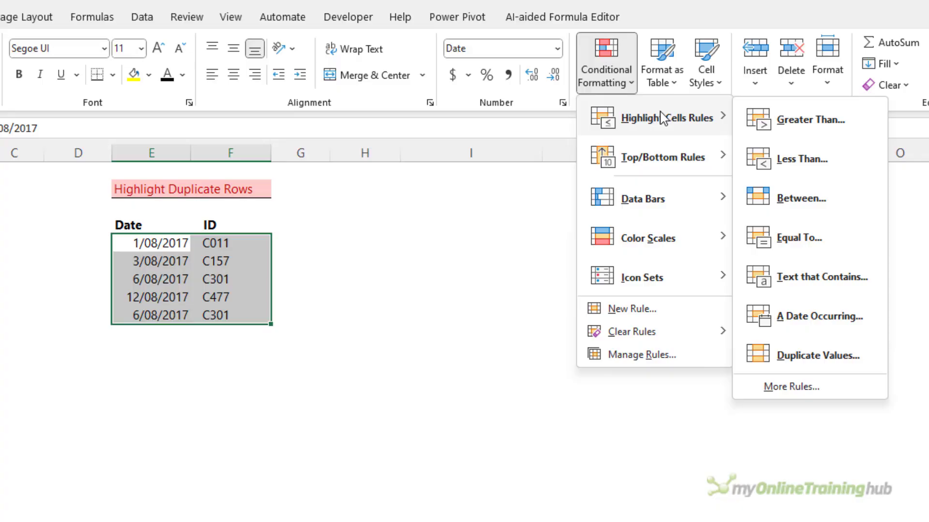
click(856, 358)
click(248, 454)
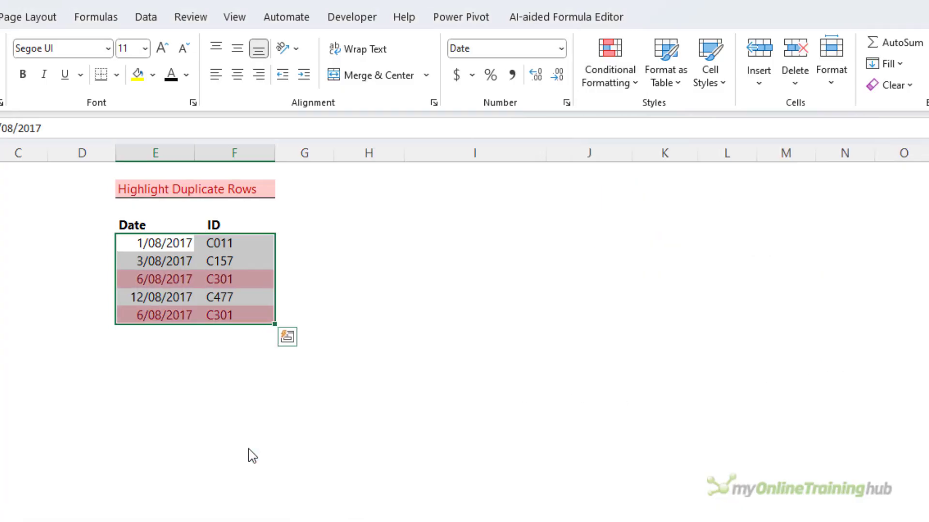
drag(163, 275, 232, 285)
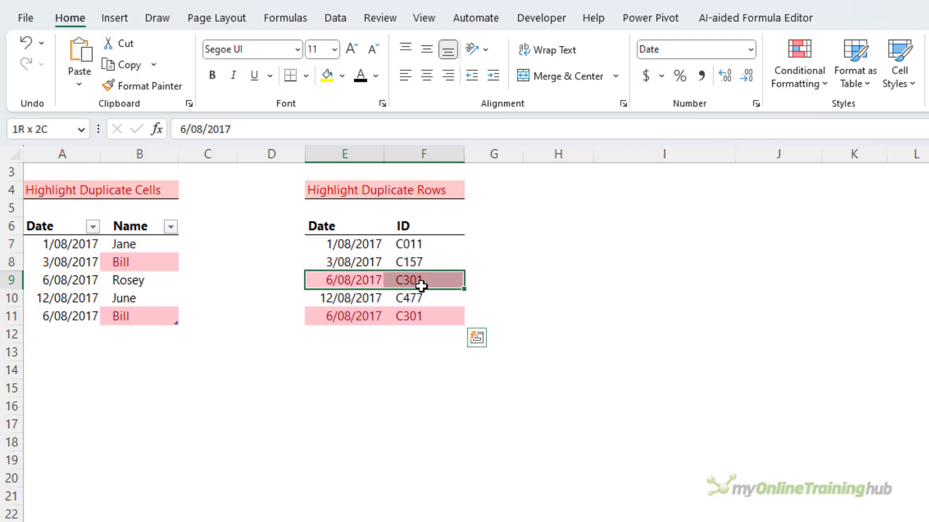
drag(358, 317, 425, 315)
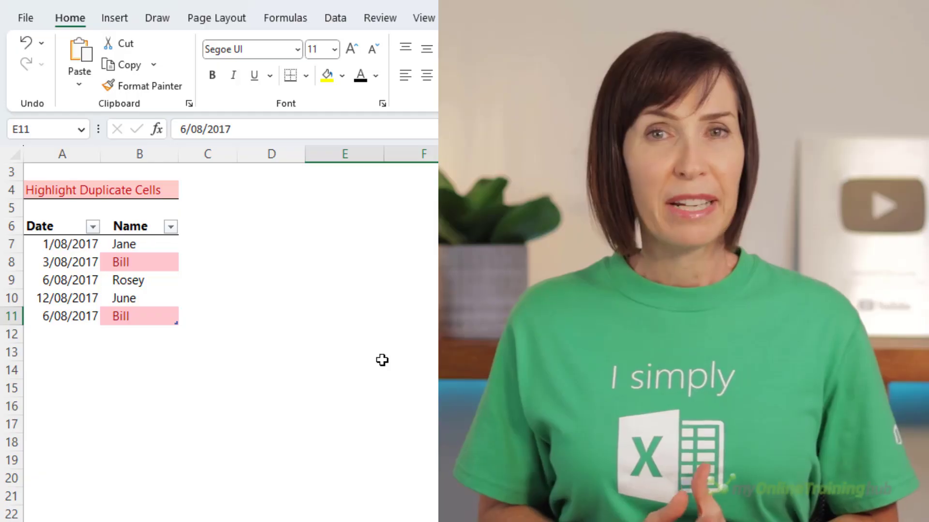
- Filter the Name column by the pink cell colour so only the Bill rows show
click(172, 260)
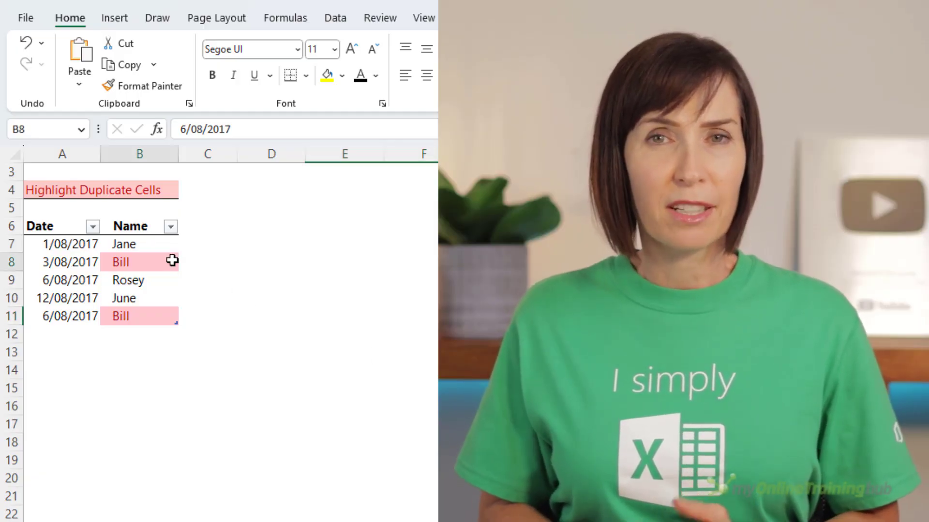
click(170, 228)
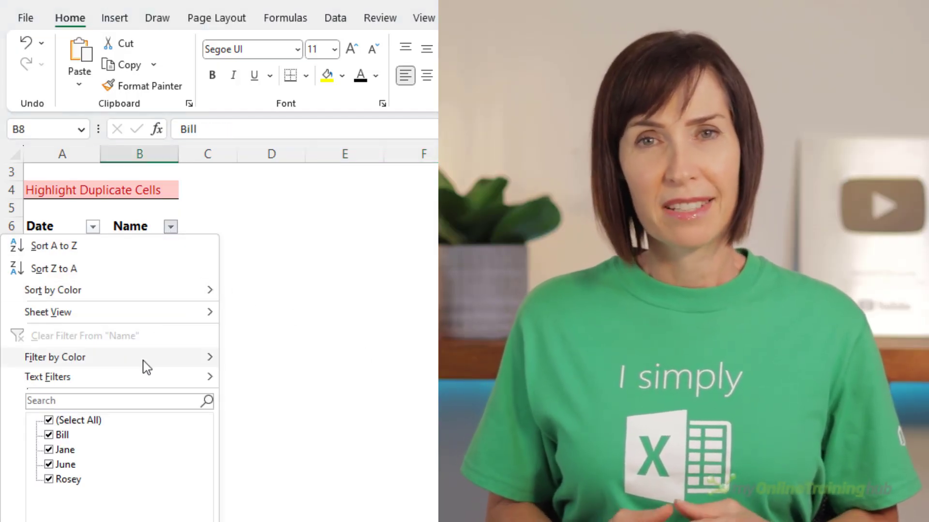
mouse_move(146, 361)
click(303, 386)
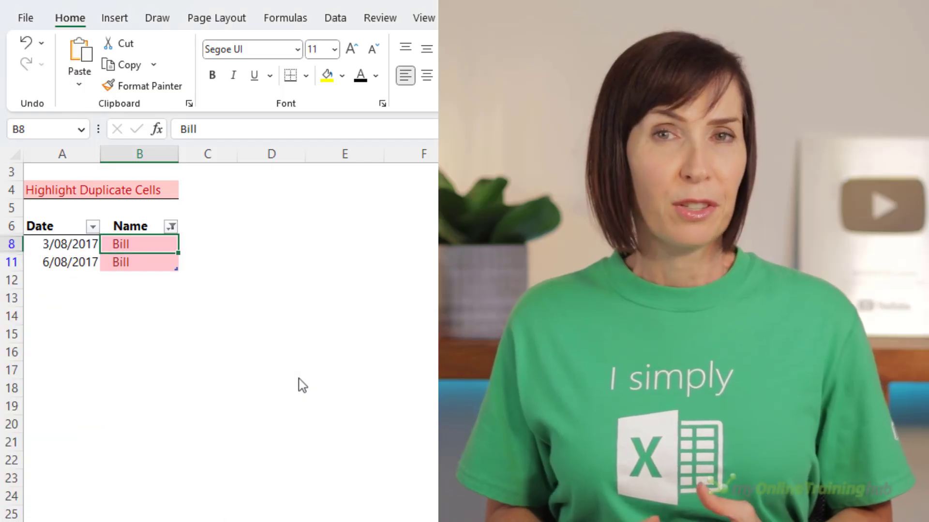
click(170, 227)
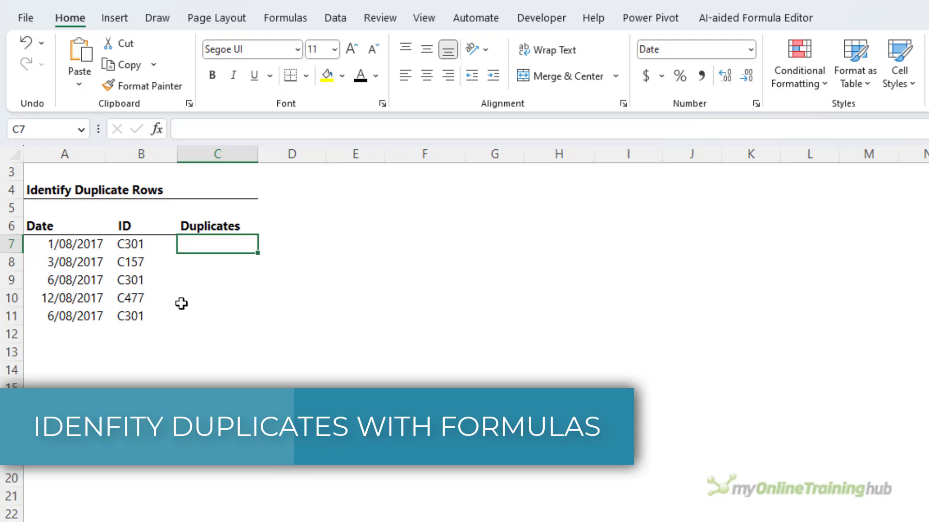
- In C7 begin the formula =IF(COUNTIFS($A$7:$A$11,A7, with an absolute date range
key(F2)
text(=if)
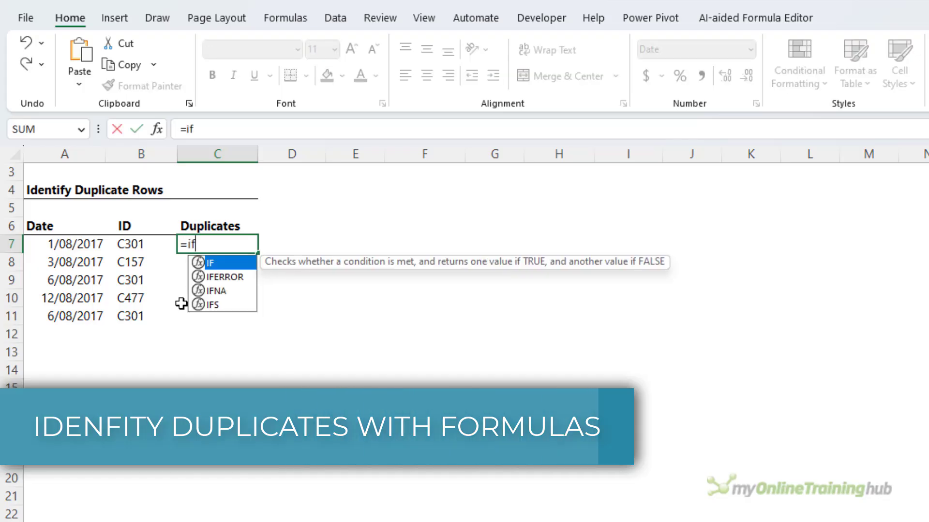
key(Tab)
text(countifs)
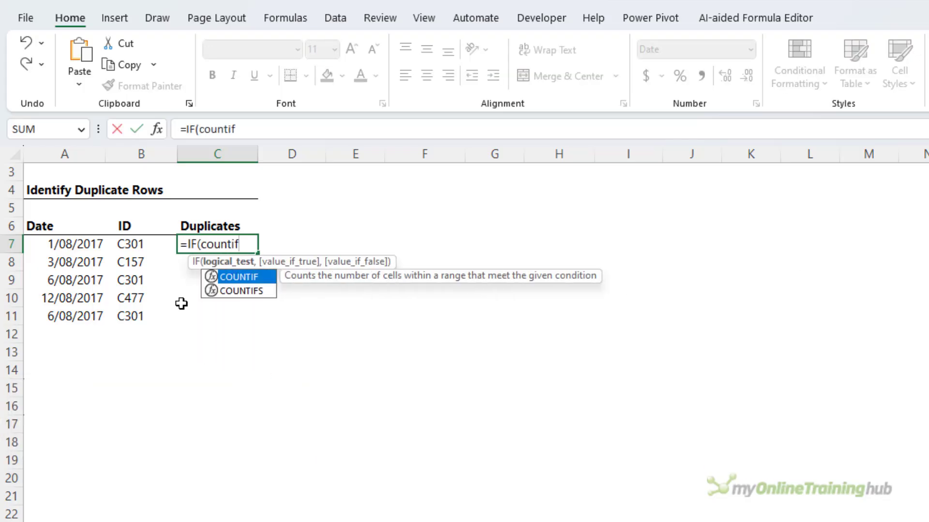
key(Tab)
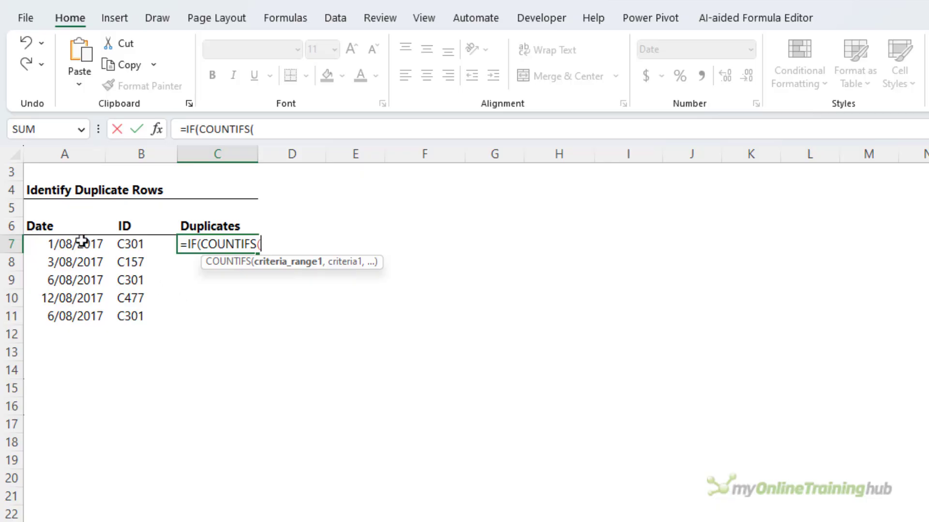
drag(82, 240, 80, 315)
key(F4)
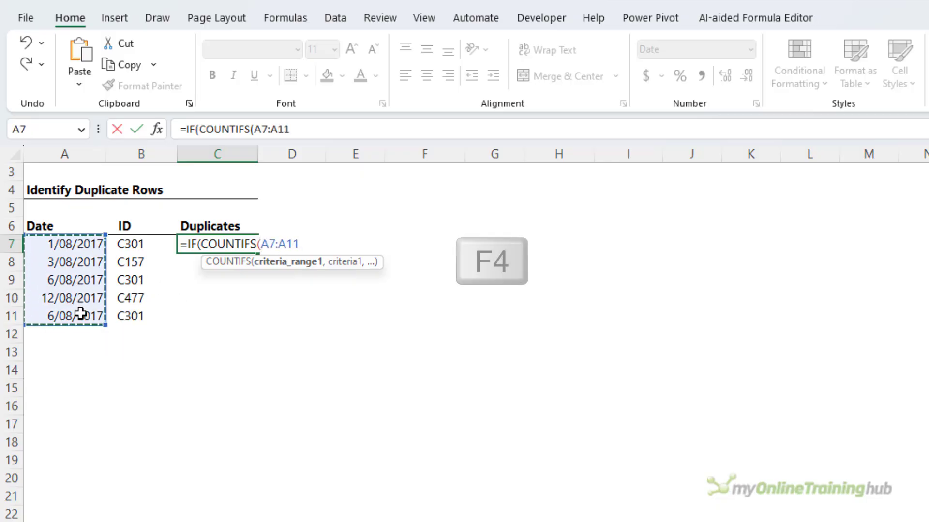
text(,)
click(83, 246)
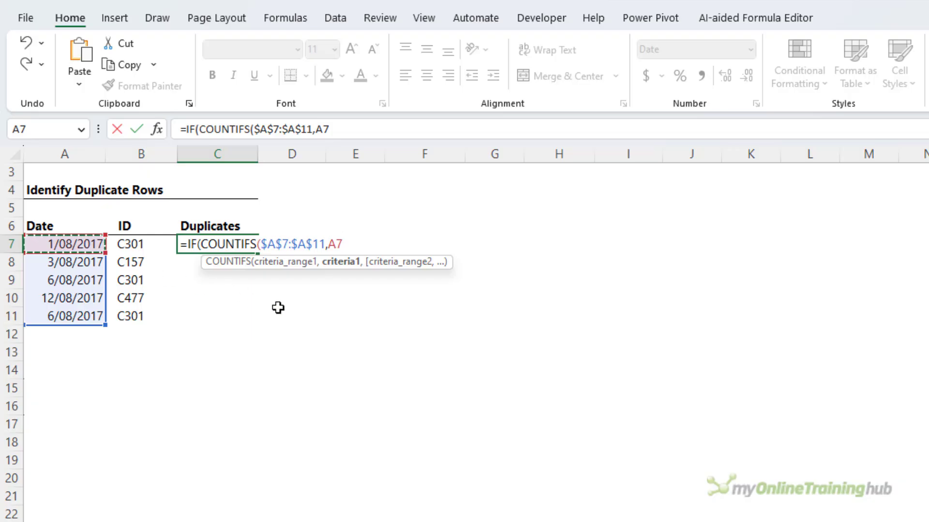
- Complete it with $B$7:$B$11,B7)>1,"Duplicate","") and commit the formula
text(,)
drag(147, 243, 148, 311)
key(F4)
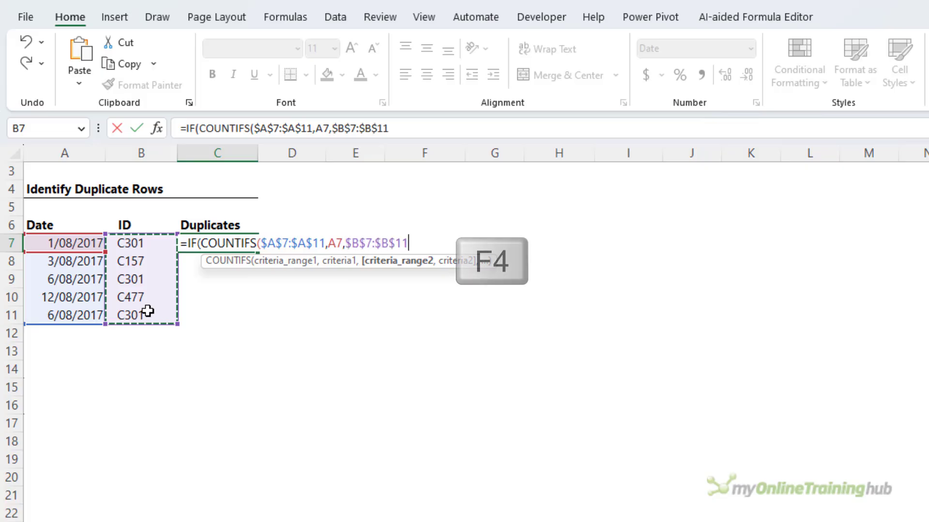
text(,)
click(145, 244)
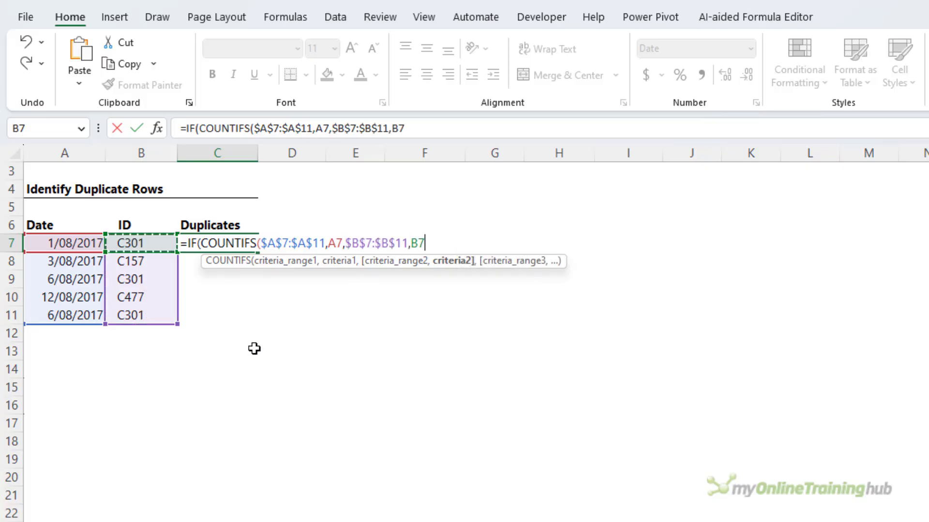
text()>1)
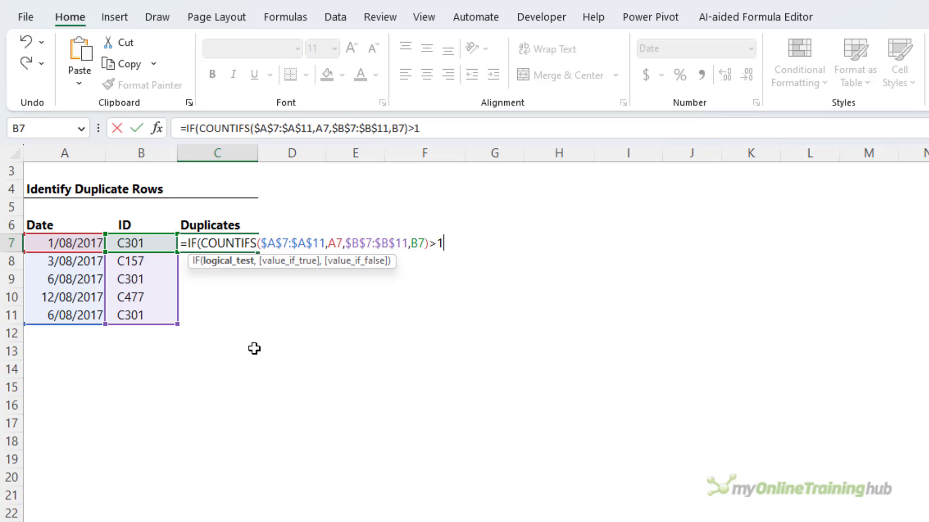
text(,"Duplica)
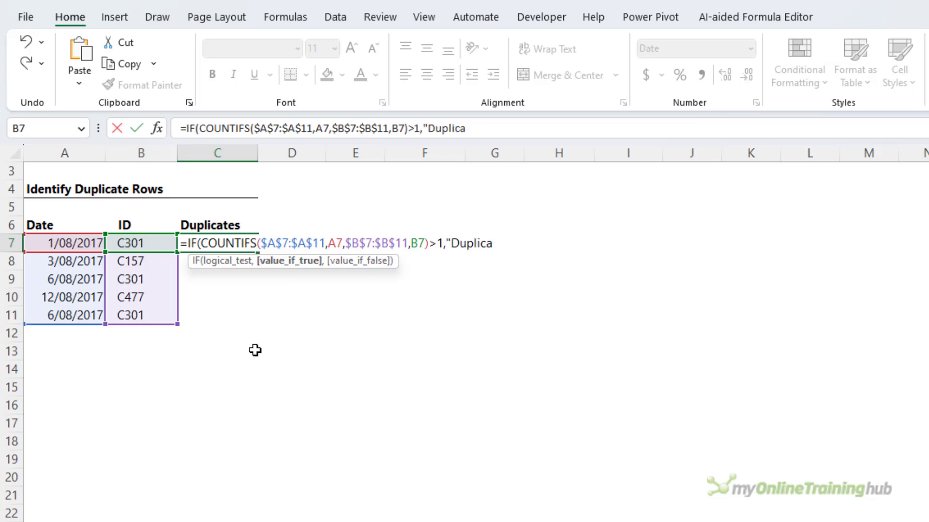
text(te",""))
key(Return)
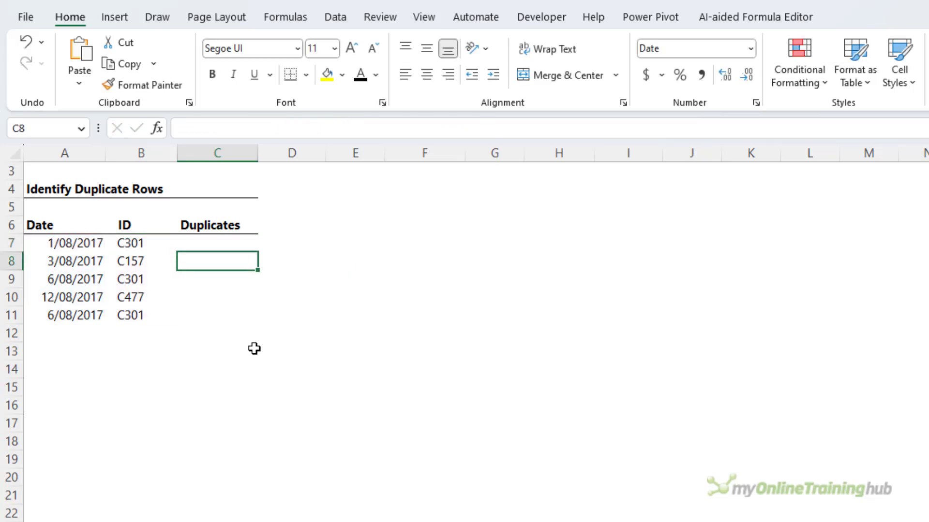
- Fill the C7 formula down to C11 and check the Duplicate flags in C9 and C11
click(239, 247)
double_click(258, 253)
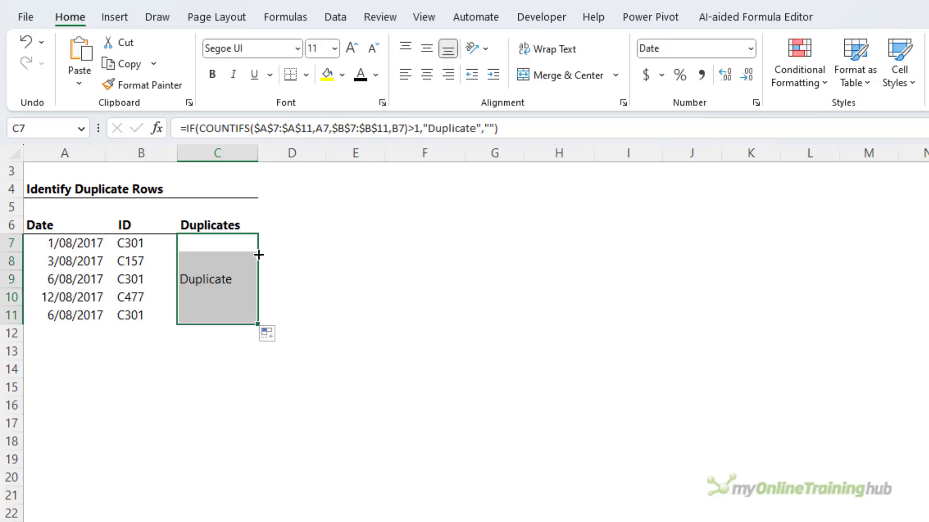
click(244, 276)
click(245, 315)
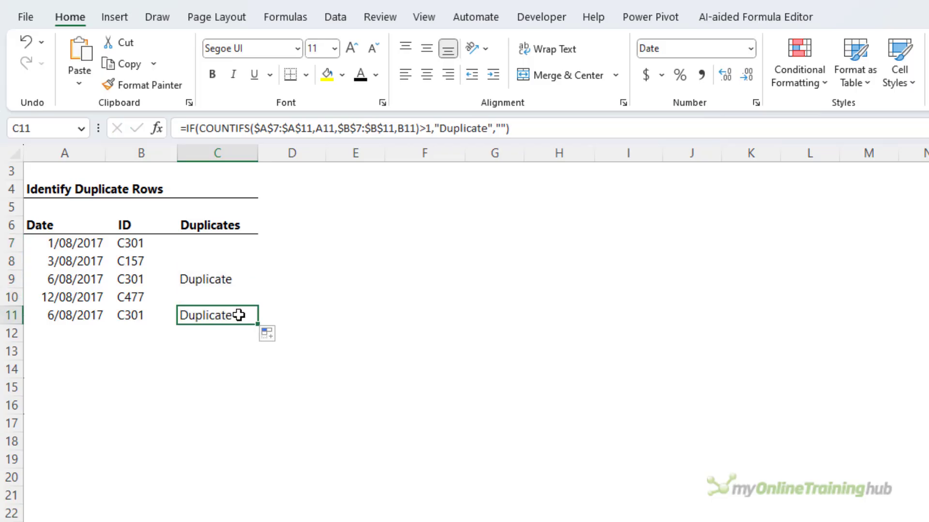
- Enter =IF(COUNTIF($B$17:$B$21,B17)>1,"Duplicate","") in cell C17
click(216, 418)
text(=if)
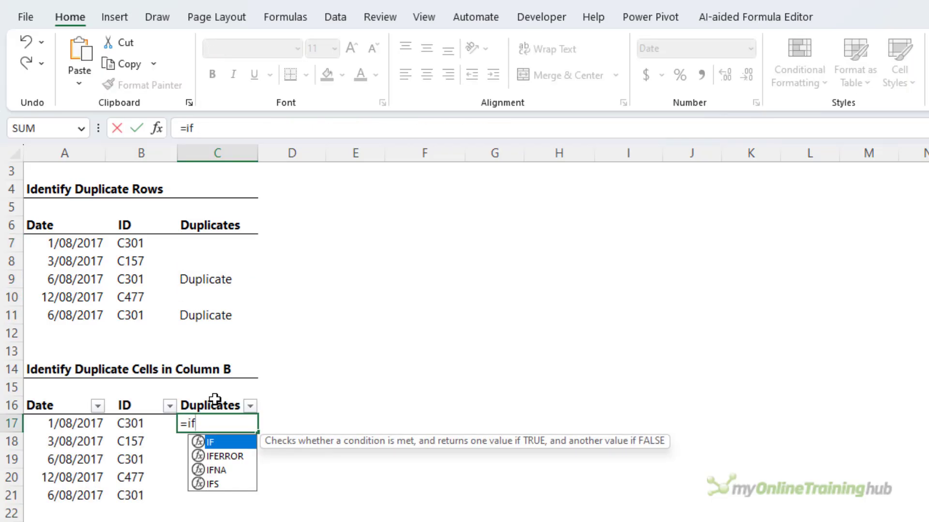
key(Tab)
text(countif)
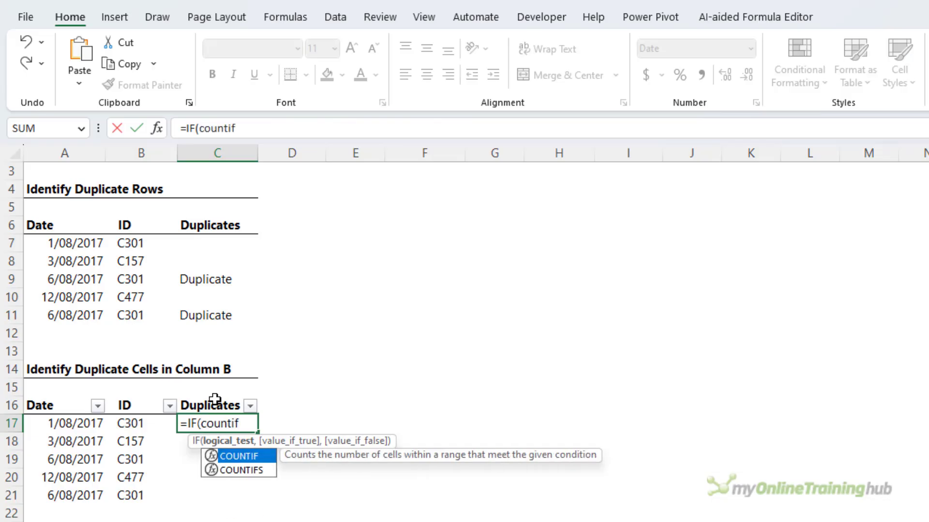
key(Tab)
drag(142, 422, 137, 494)
key(F4)
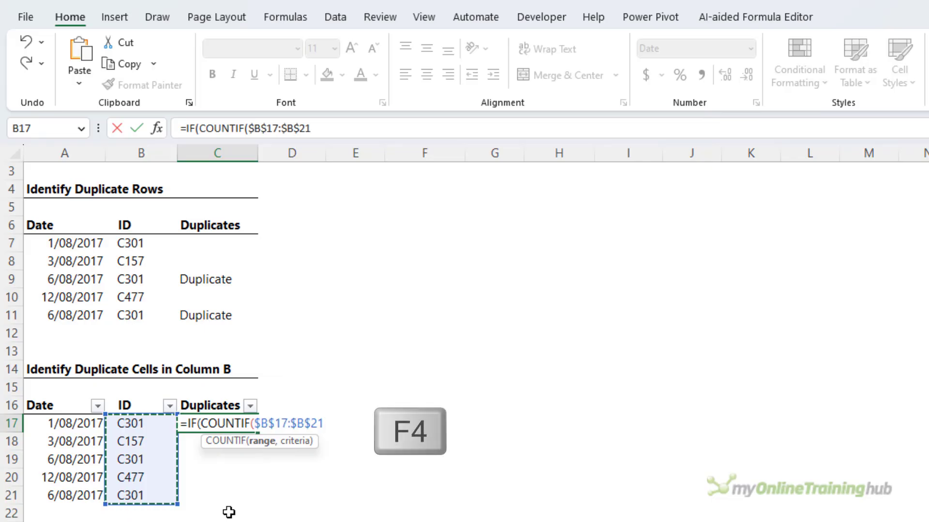
text(,)
click(142, 424)
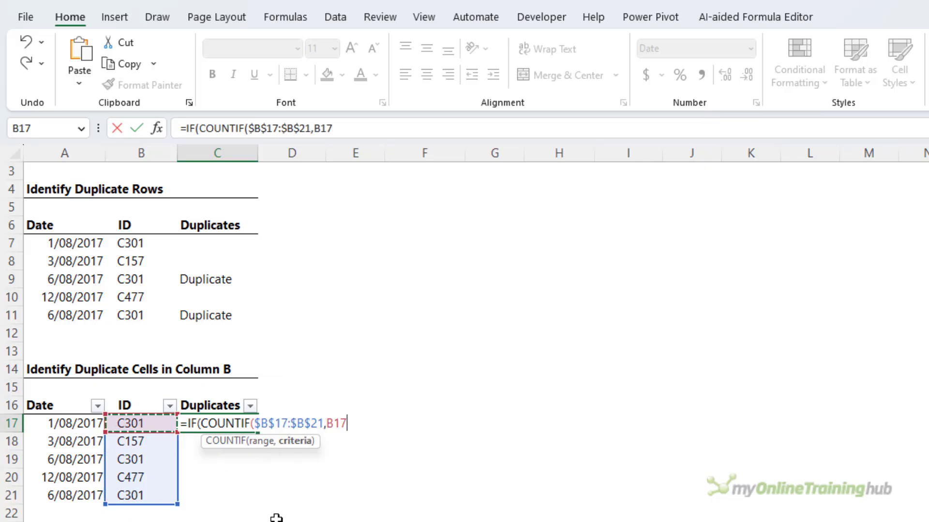
text())
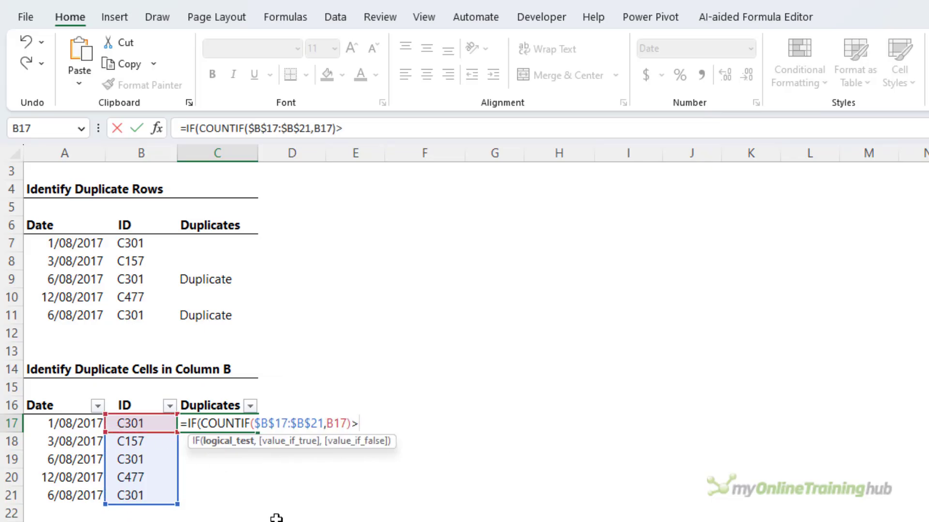
text(>1,"Dupli)
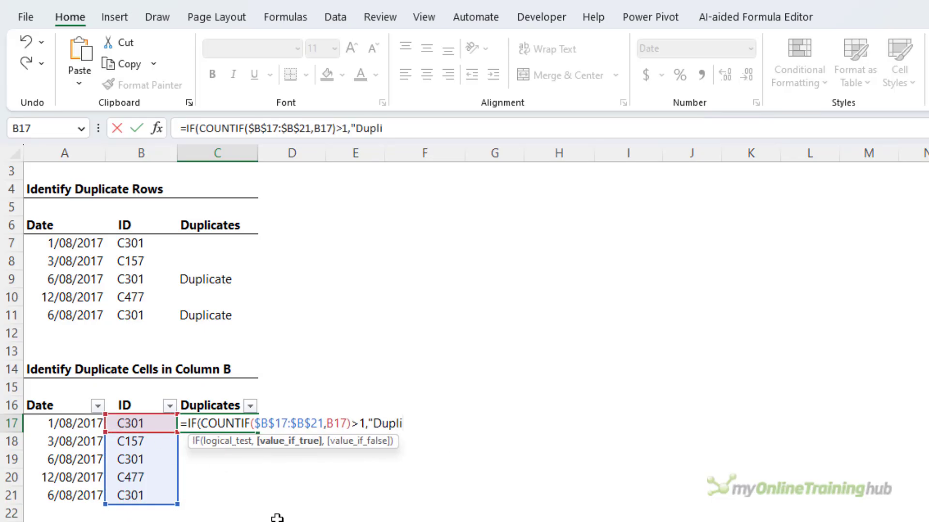
text(cate","")
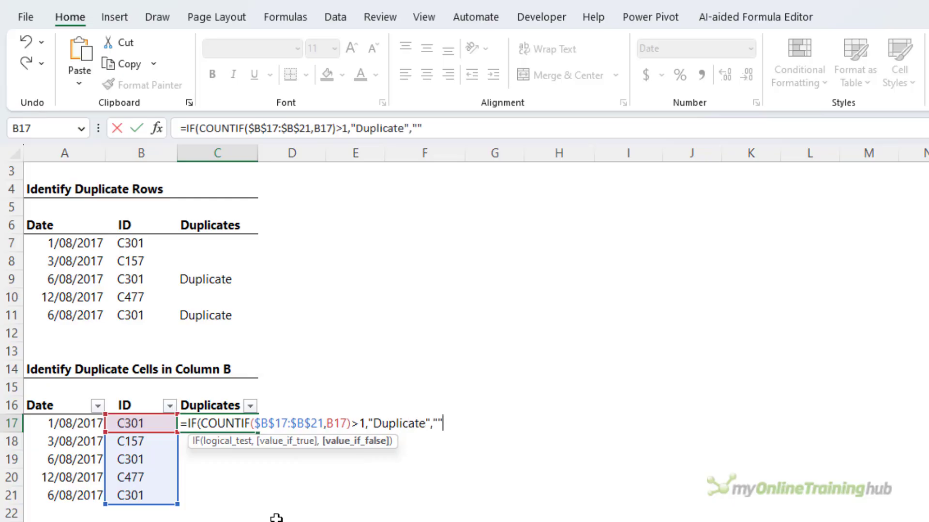
text())
key(Return)
- Fill the C17 duplicate formula down through C21
click(260, 425)
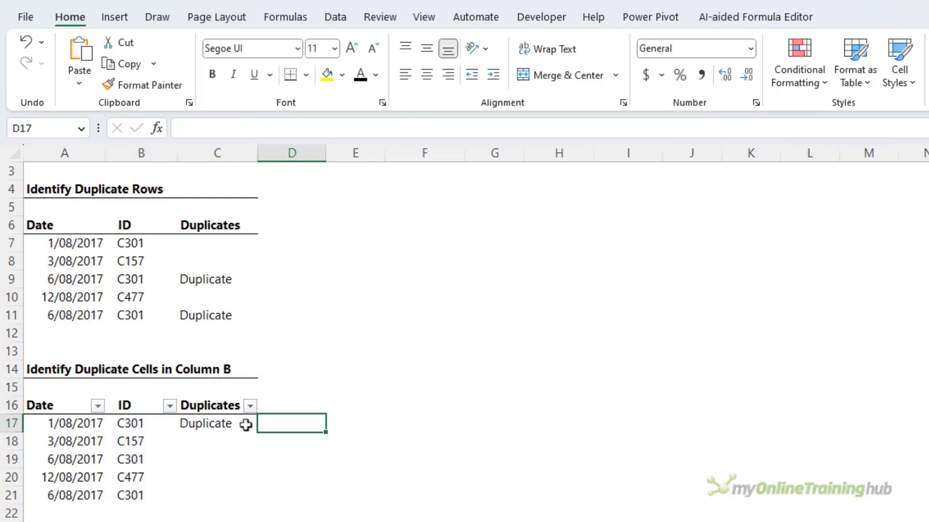
click(248, 426)
double_click(258, 432)
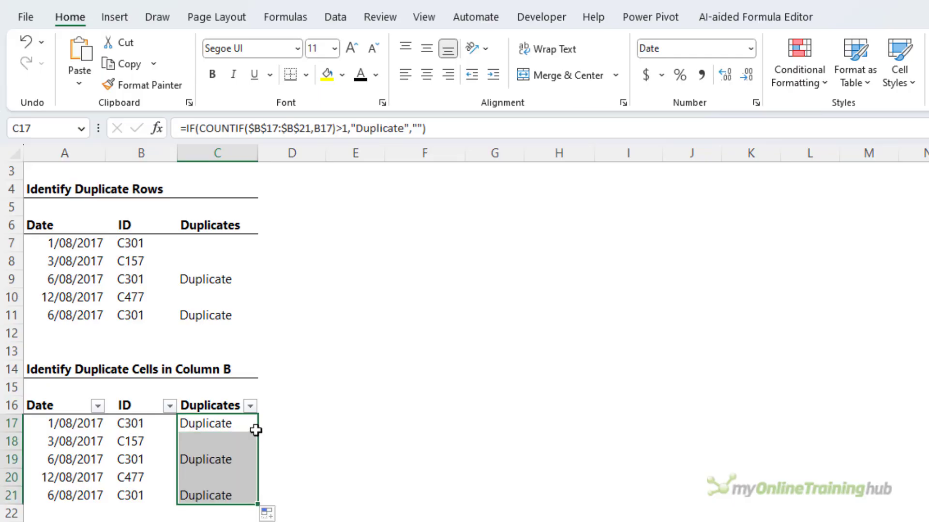
click(249, 422)
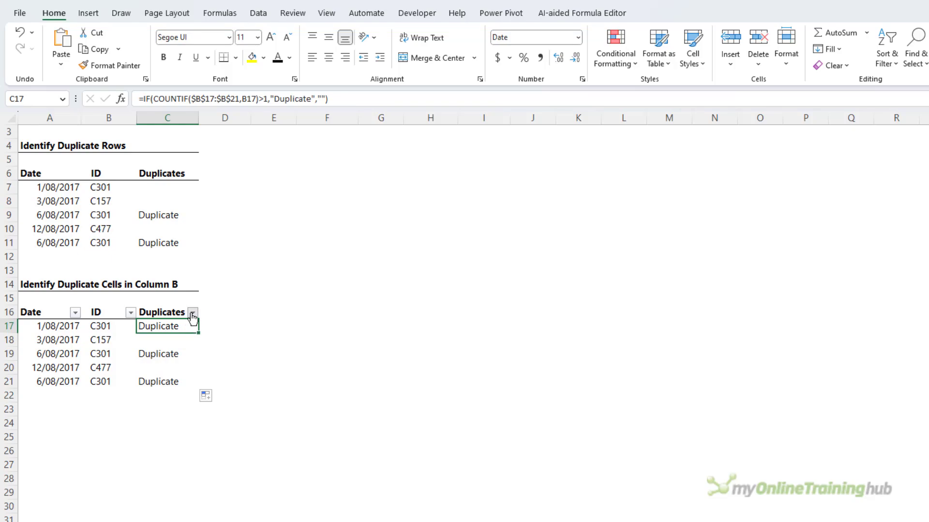
- Filter the Duplicates column to exclude blanks, showing only duplicate rows
click(192, 313)
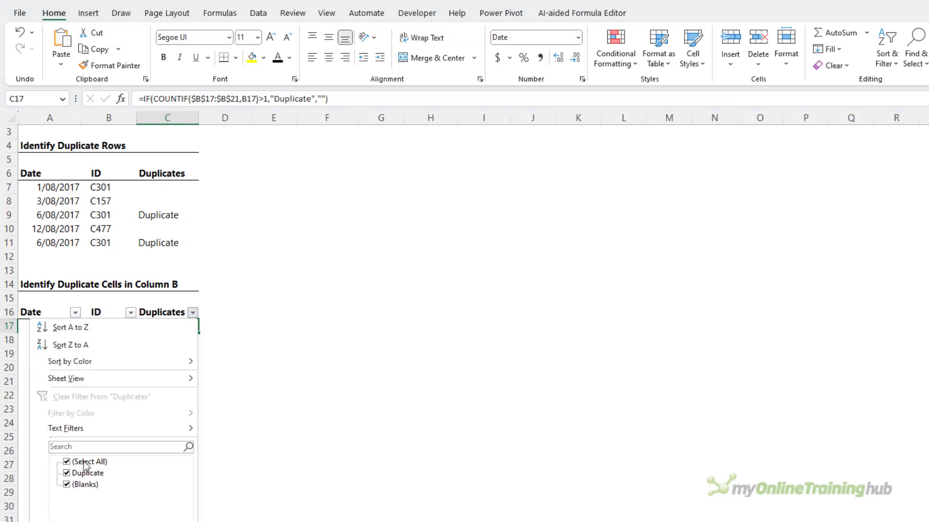
click(67, 484)
key(Return)
- Change the Duplicates filter to show only the (Blanks), non-duplicate rows
click(192, 313)
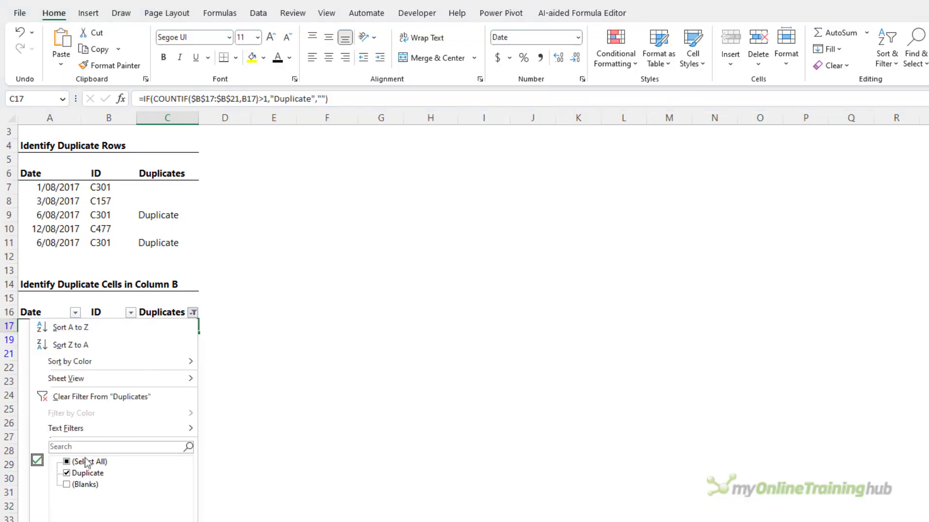
click(67, 484)
click(67, 473)
key(Return)
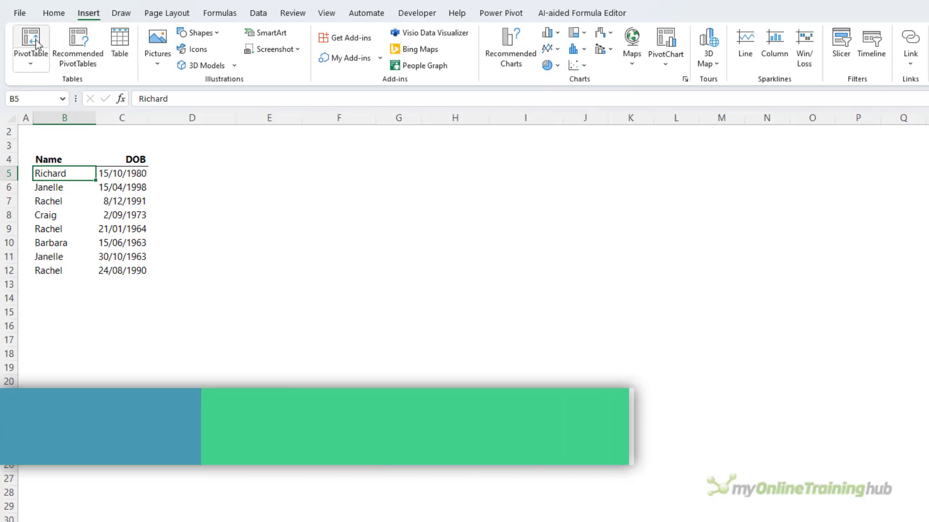
- Insert a PivotTable at E4 with Name in Rows and Count of Name in Values
click(32, 24)
click(232, 336)
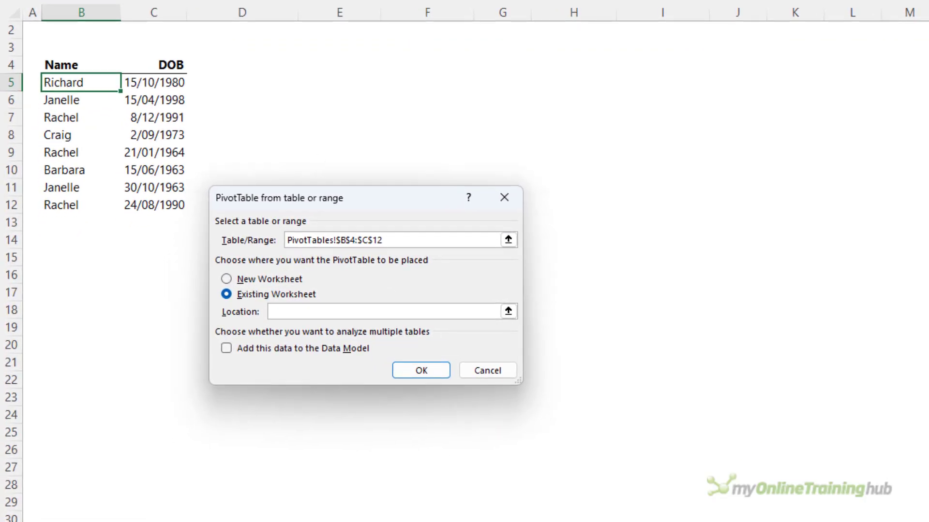
click(279, 145)
click(420, 372)
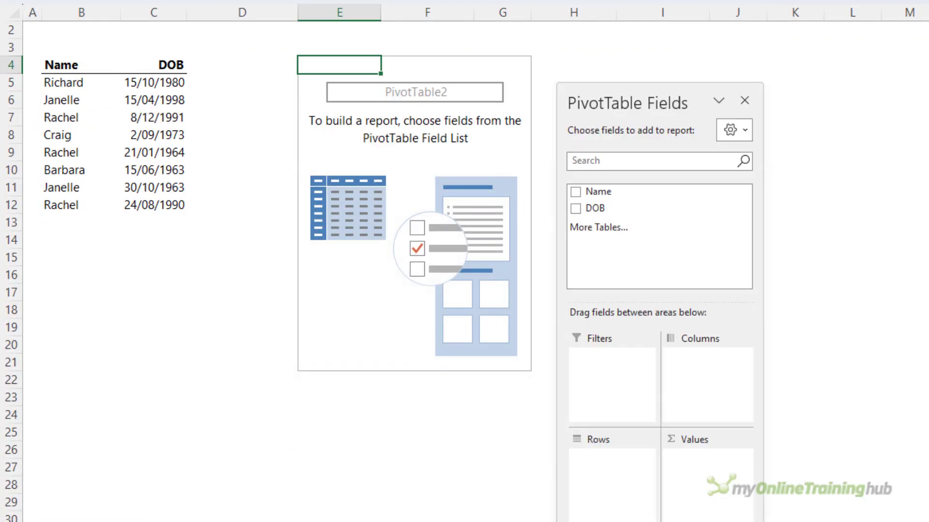
drag(592, 202, 622, 456)
drag(597, 206, 698, 463)
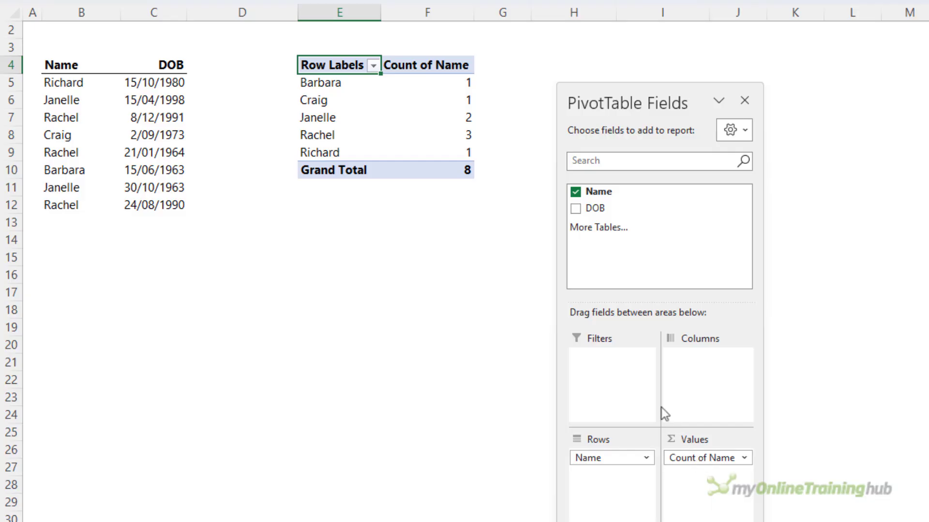
- Sort the pivot names by count, largest to smallest
right_click(437, 82)
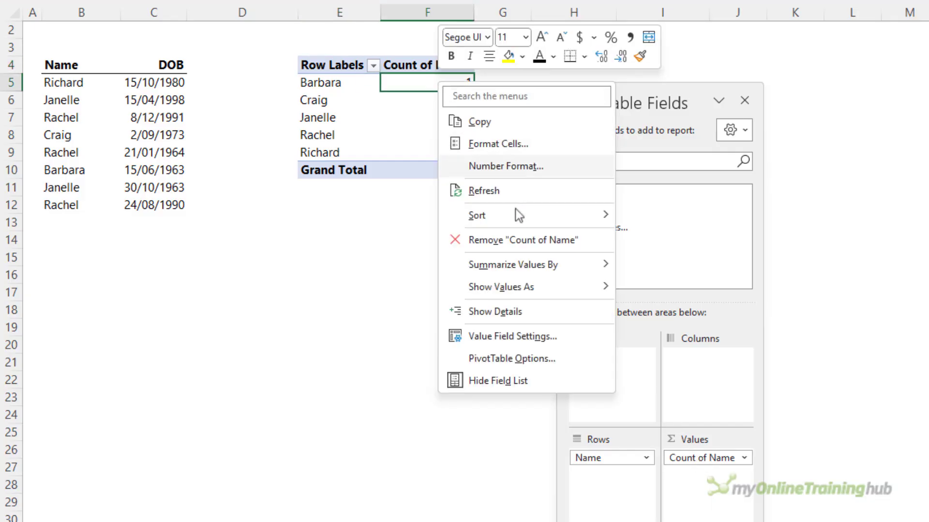
mouse_move(518, 216)
click(673, 240)
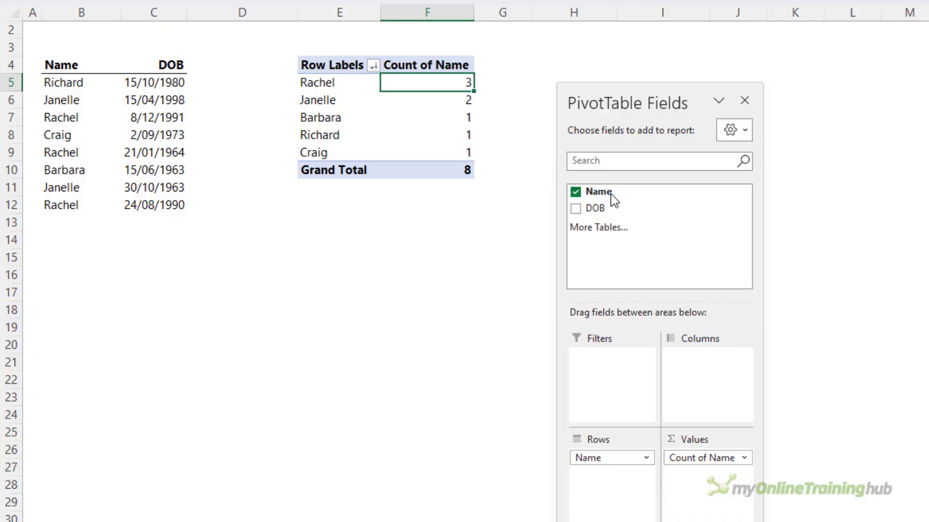
- Apply a greater-than value filter on Count of Name to show only repeated names
click(375, 66)
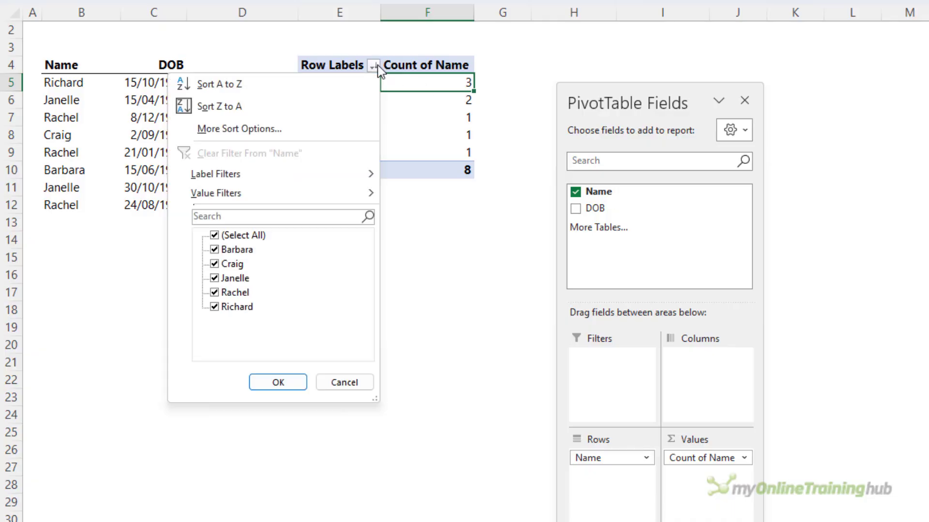
mouse_move(323, 195)
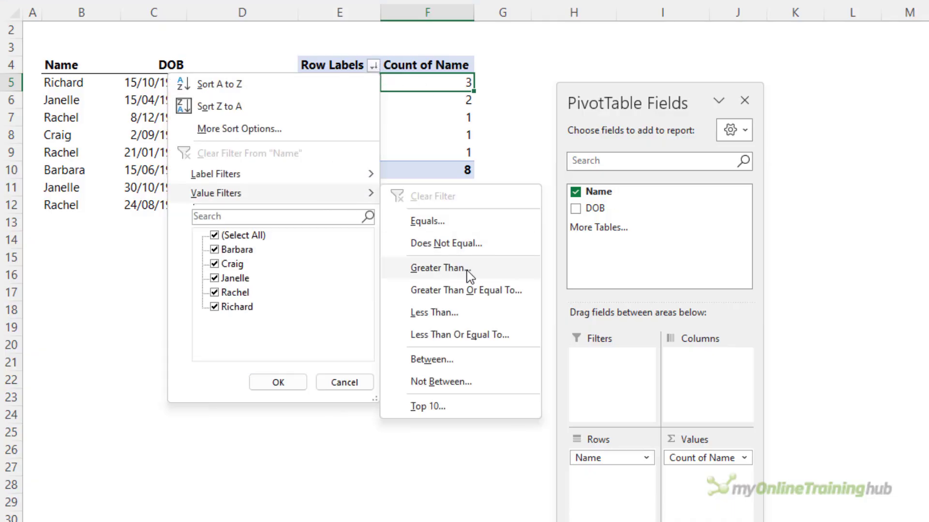
click(438, 268)
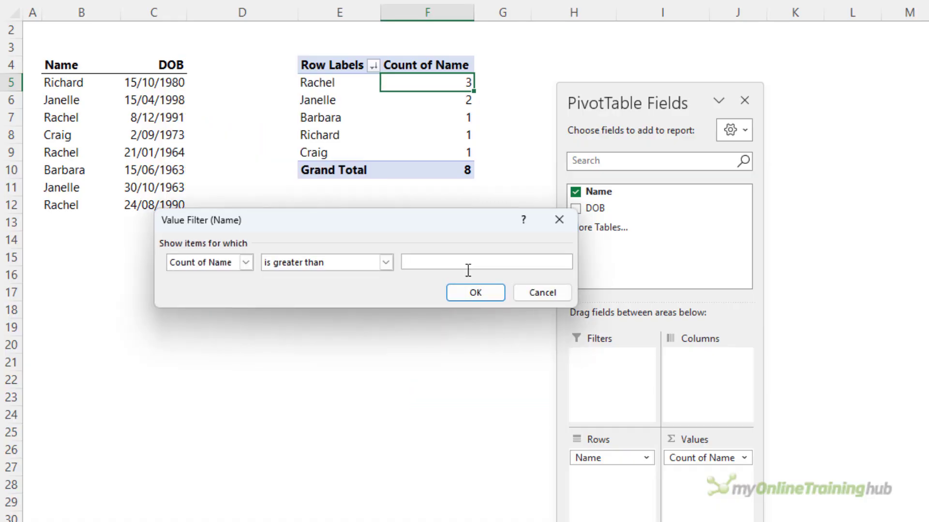
click(481, 293)
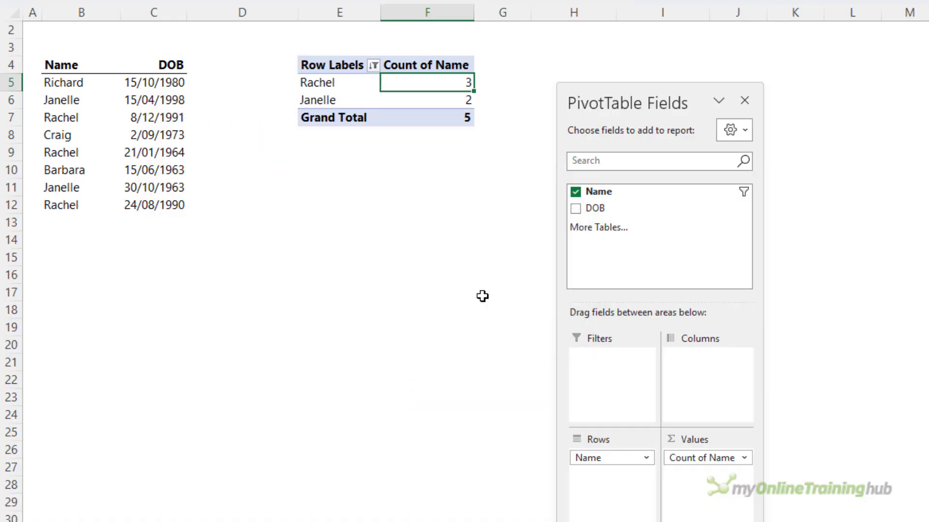
- Change the value filter to Count of Name equals 1
click(373, 65)
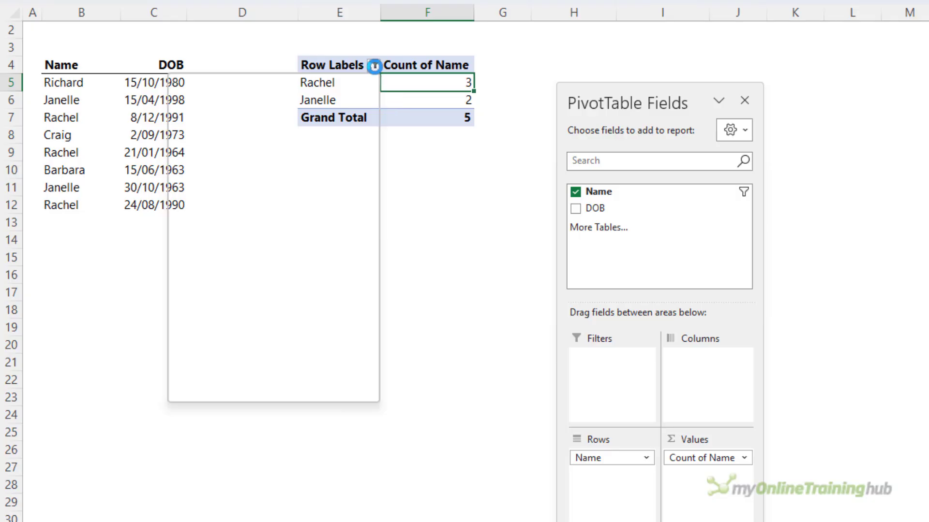
mouse_move(314, 193)
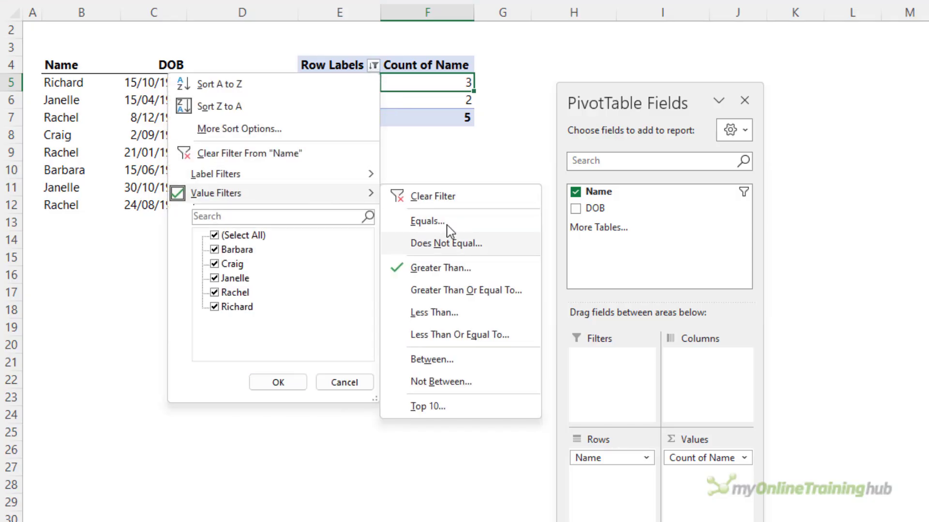
click(447, 224)
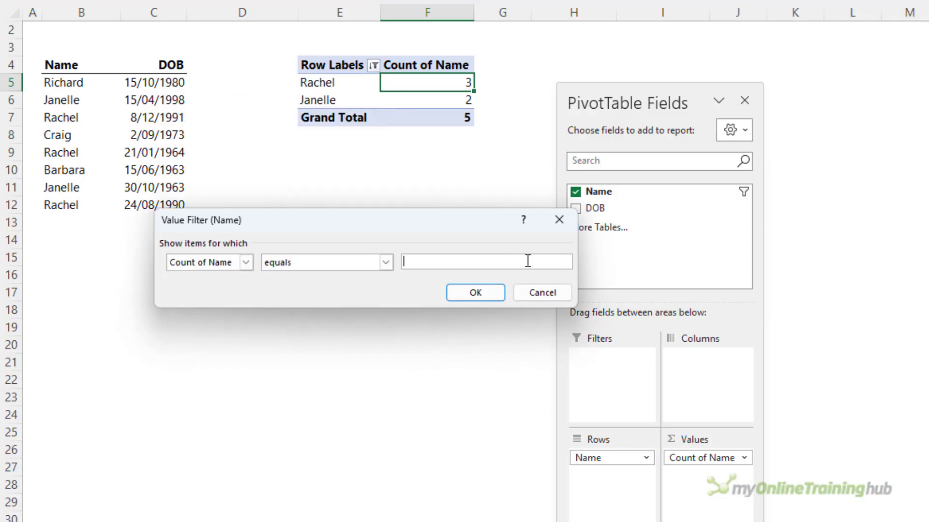
key(Return)
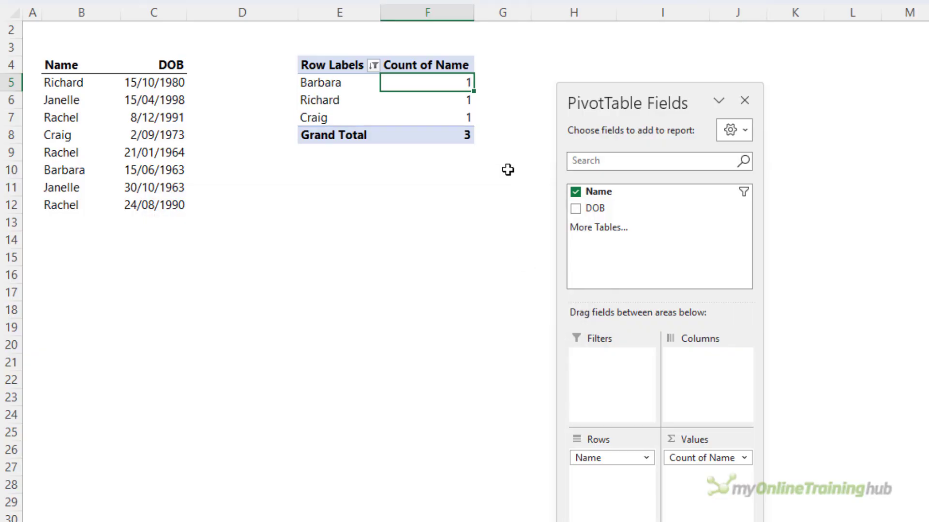
- Clear the filter from Name and select the five pivot names in E5:E9
click(373, 65)
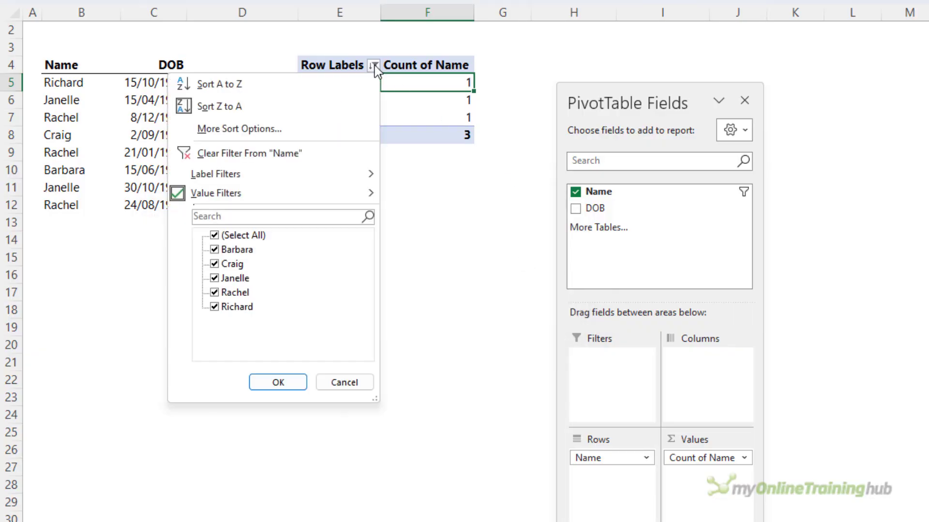
click(254, 152)
drag(343, 83, 346, 152)
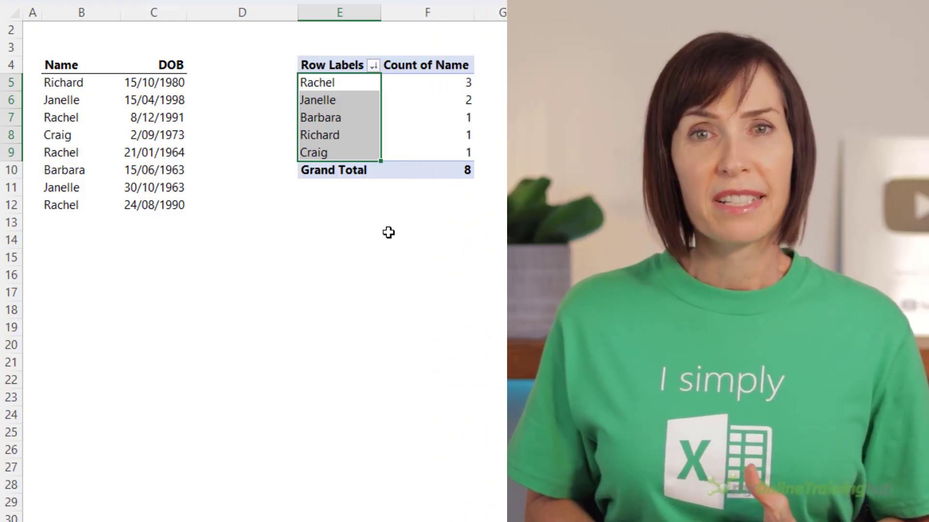
- Select the name counts 3 and 2 in F5:F6
click(432, 88)
drag(432, 87, 432, 96)
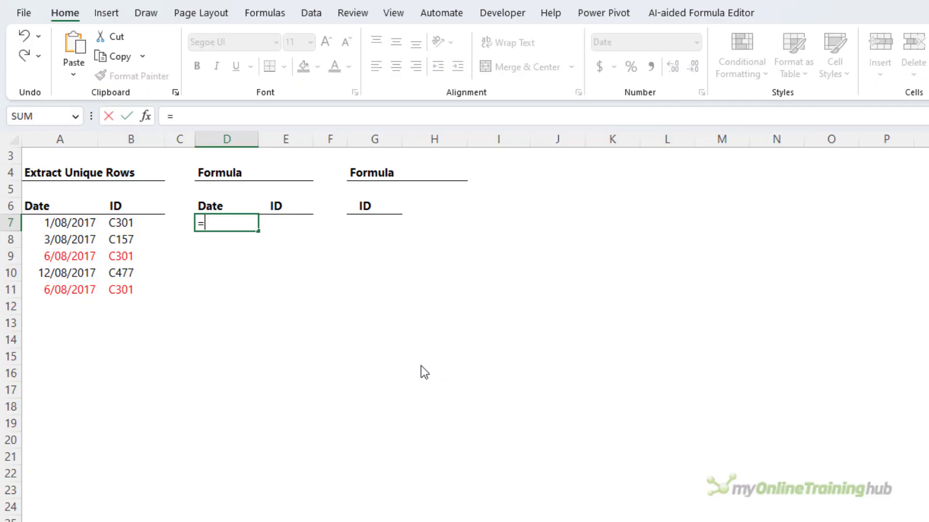
- Enter =UNIQUE(A7:B11) in D7 and check the spilled rows, including the duplicate-date row D9:E9
text(q)
key(Tab)
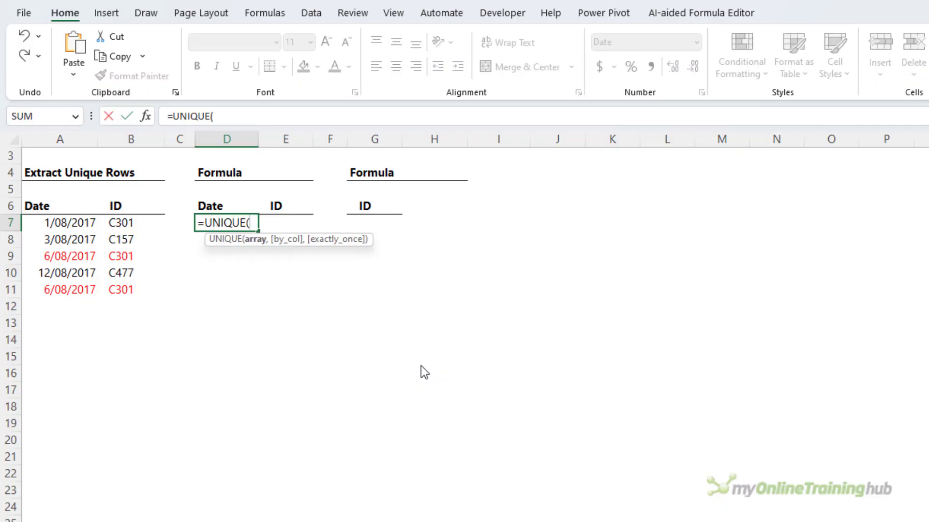
drag(70, 239, 117, 289)
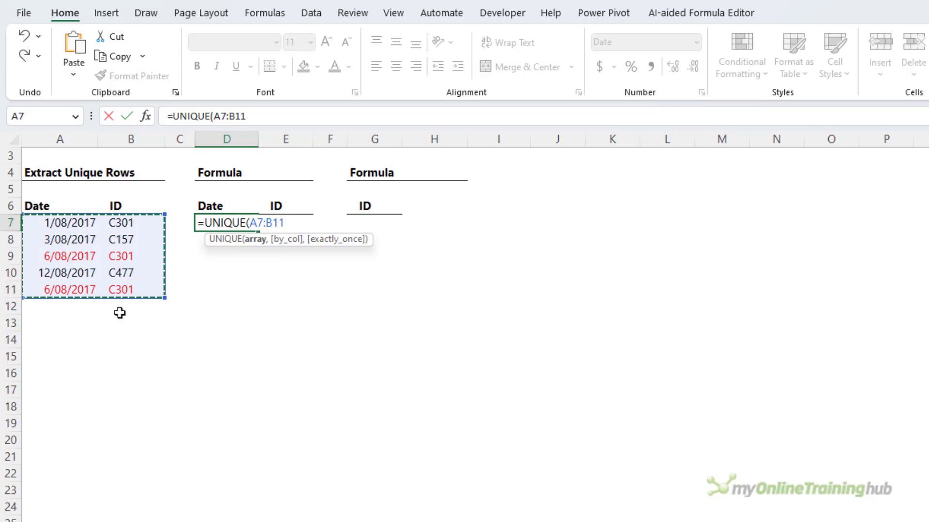
text())
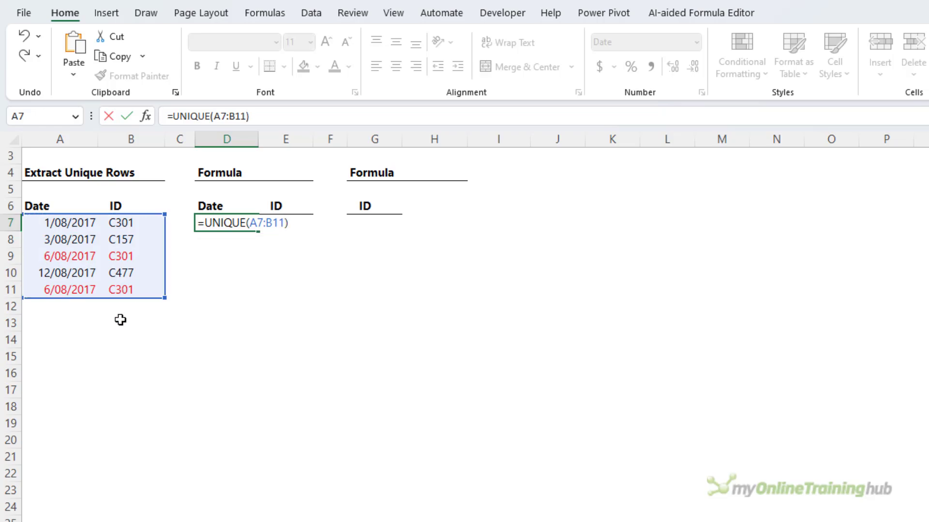
key(Return)
click(231, 226)
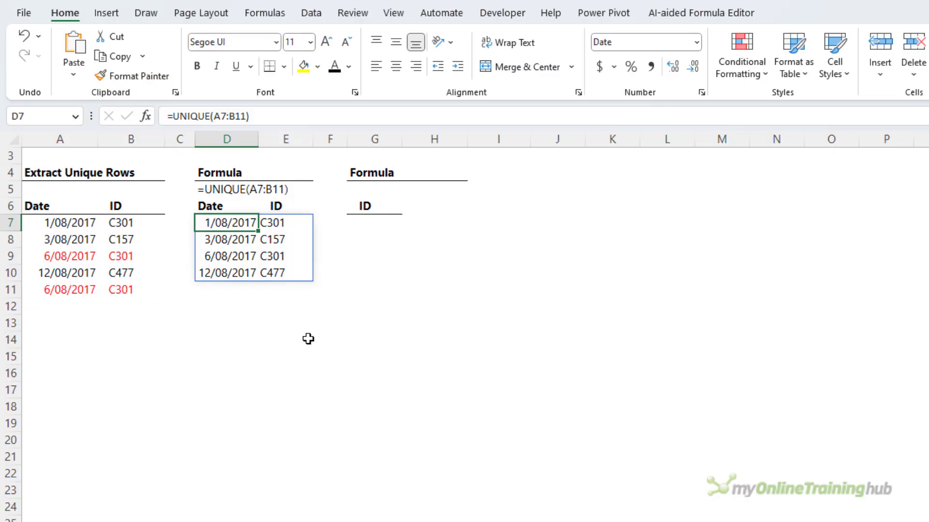
drag(212, 253, 270, 255)
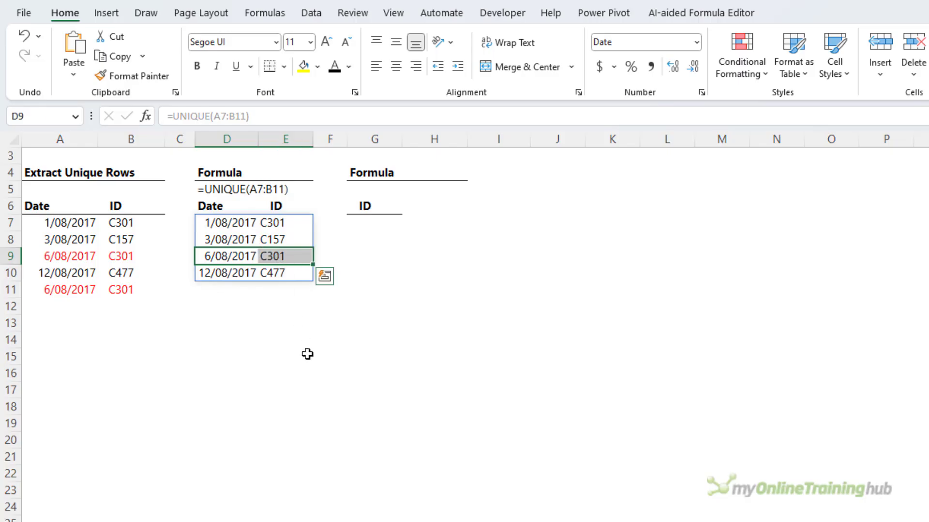
click(387, 227)
- Enter =UNIQUE(B7:B11) in G7 to list the distinct IDs
text(=uniq)
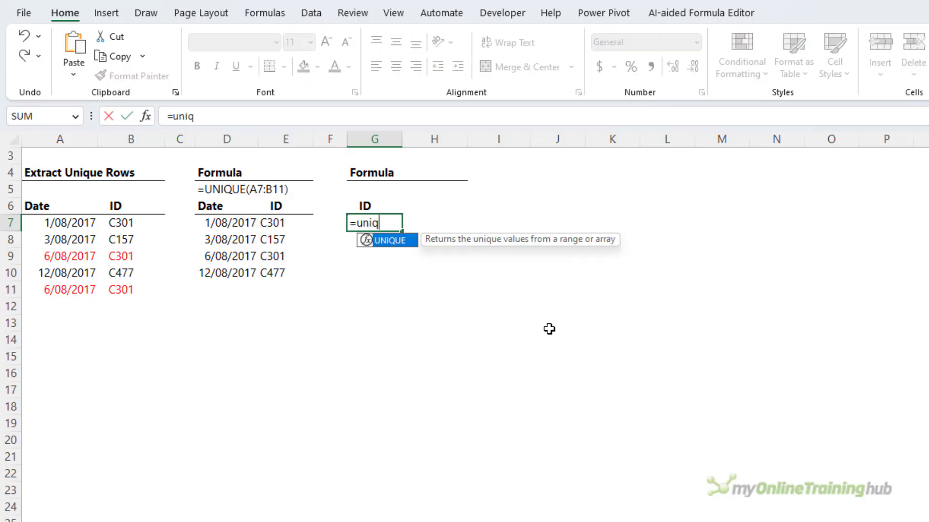
key(Tab)
drag(125, 223, 134, 288)
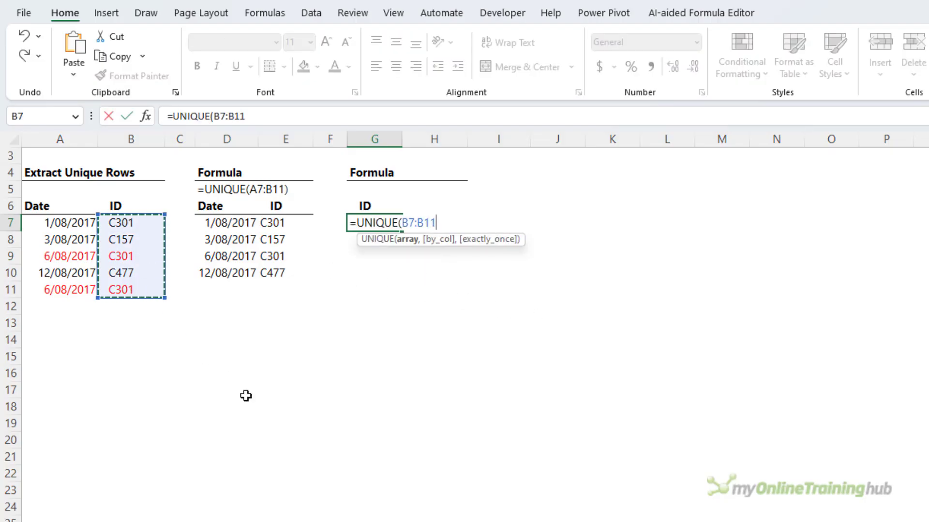
text())
key(Return)
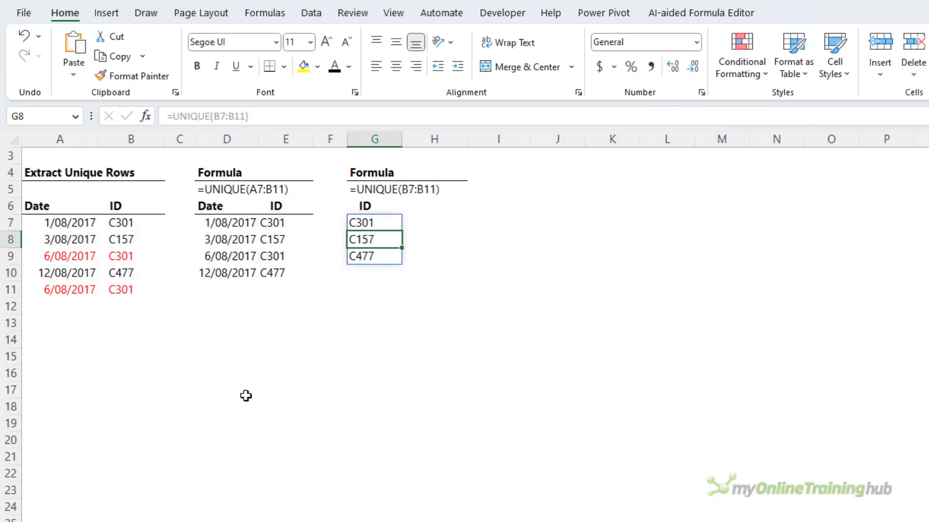
- Wrap G7's formula in SORT so the IDs read C157, C301, C477
key(F2)
key(Home)
key(Right)
text(sort)
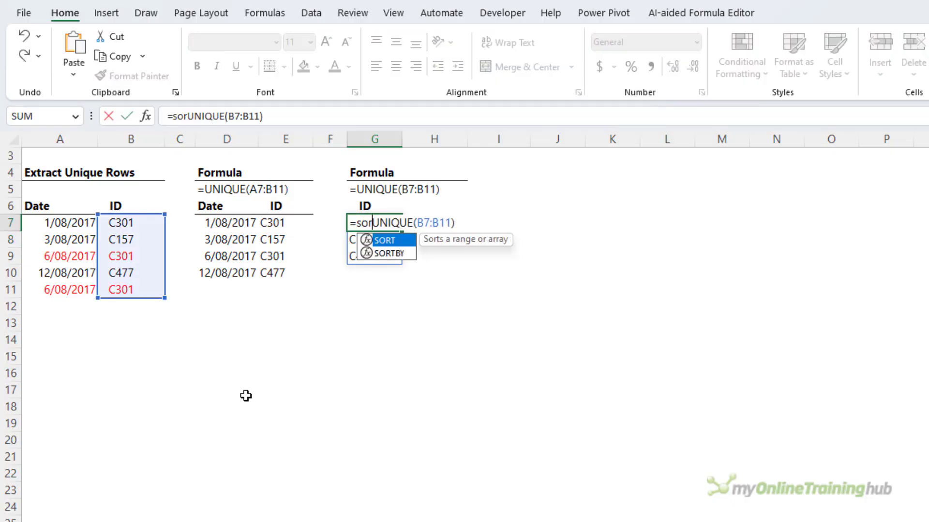
key(Tab)
text())
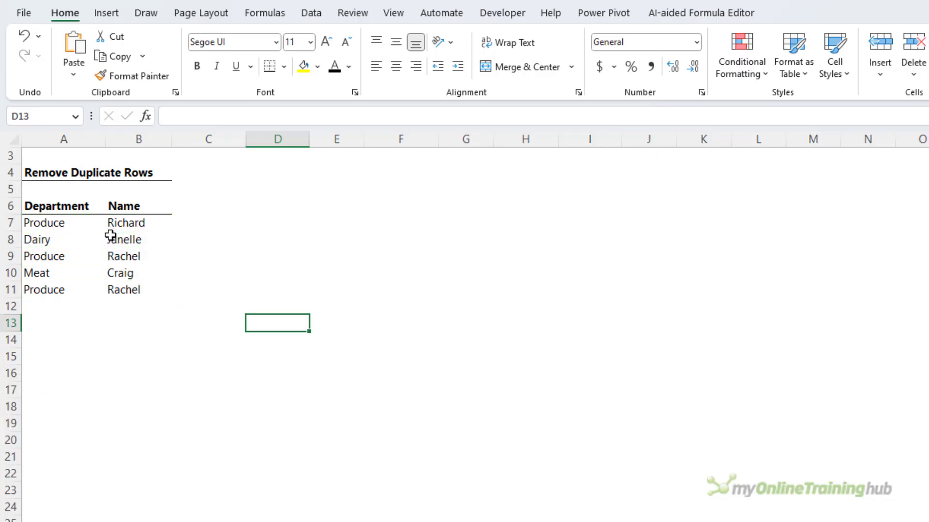
- Select the repeated Produce–Rachel row, then the whole list A6:B11 with headers
drag(143, 292, 65, 292)
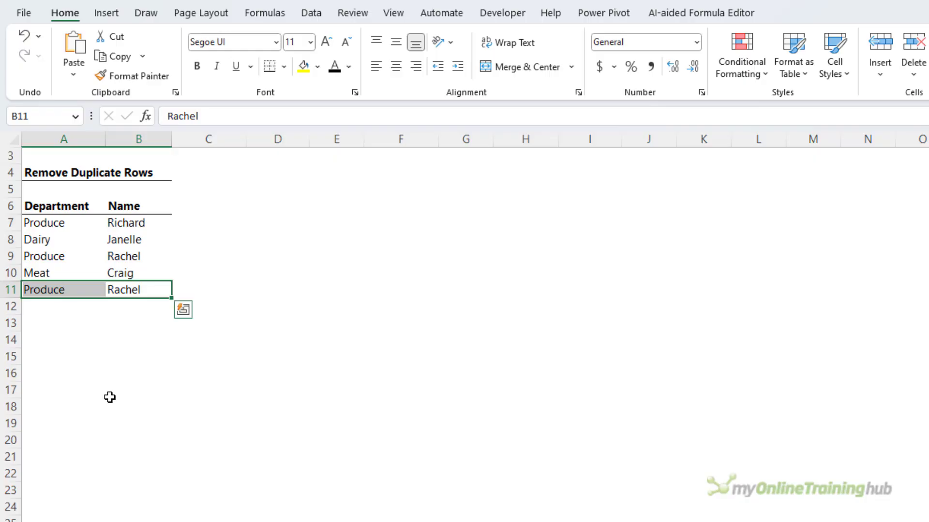
drag(50, 206, 142, 284)
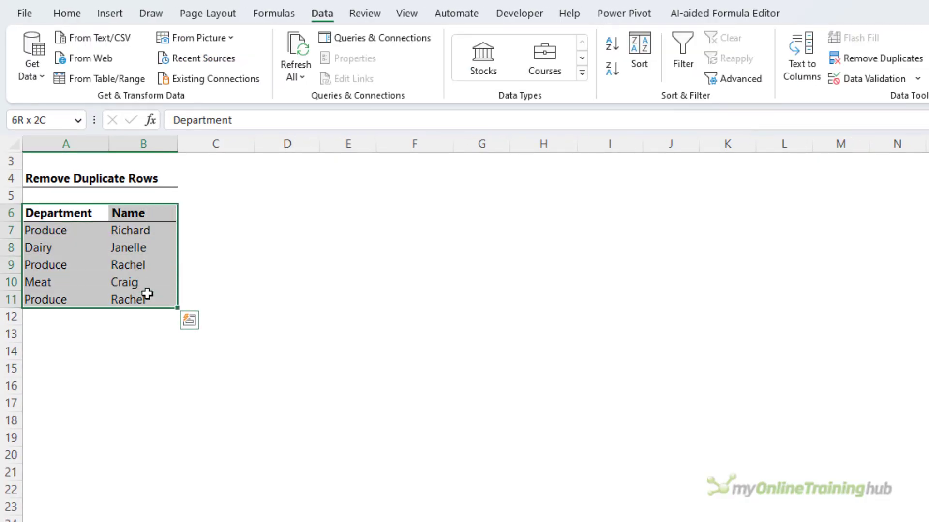
- Run Remove Duplicates on both columns to delete the repeated Produce–Rachel row
click(898, 63)
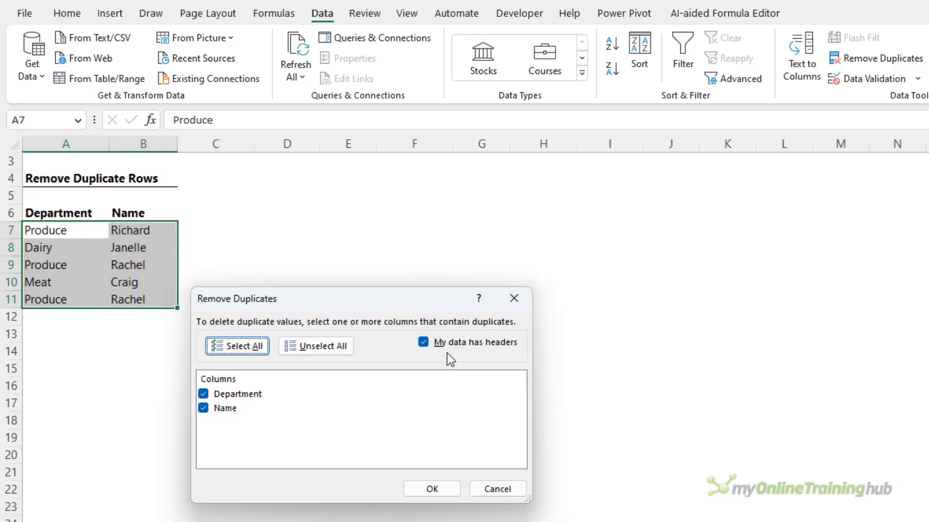
click(432, 489)
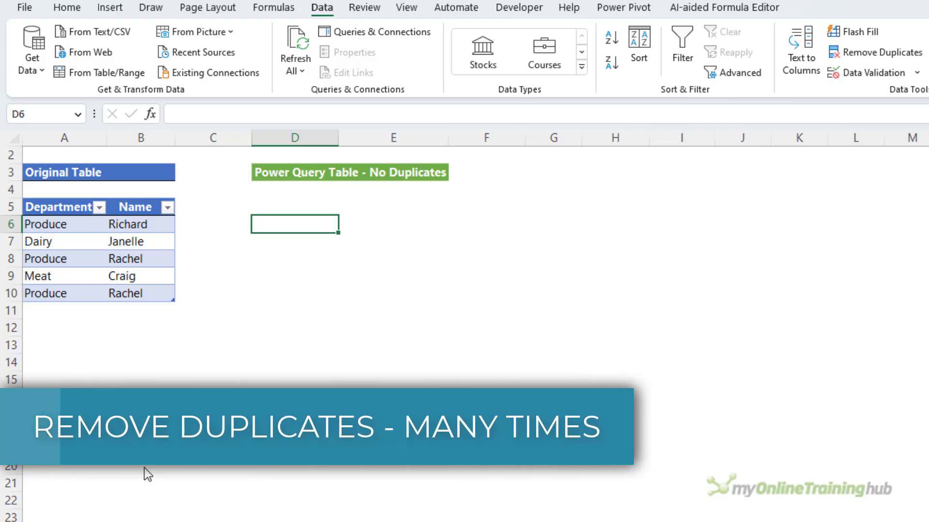
- Send the Original Table (A5:B10) into the Power Query Editor with From Table/Range
click(71, 213)
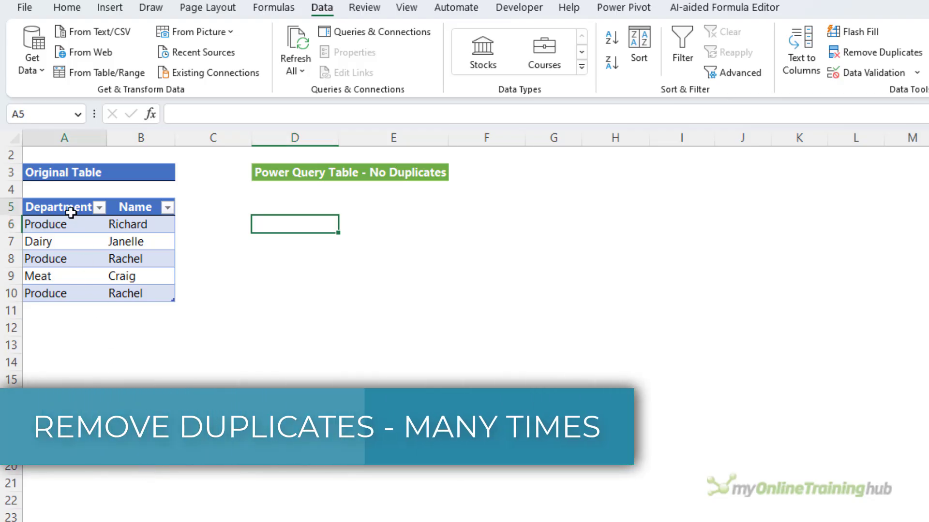
drag(71, 213, 138, 288)
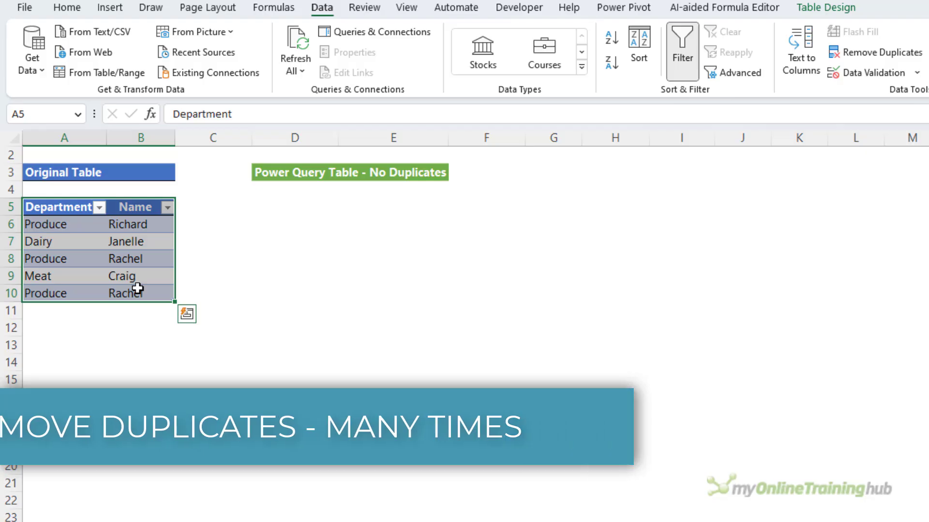
click(851, 10)
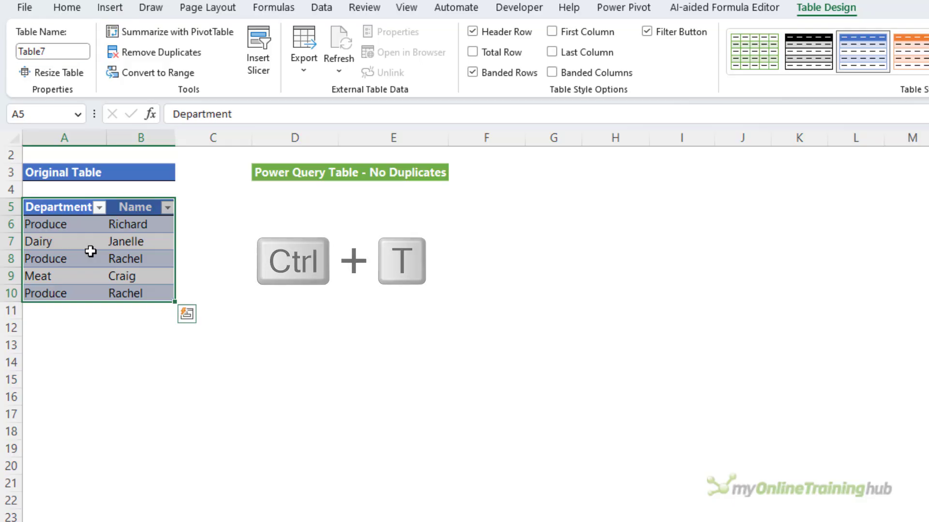
click(63, 256)
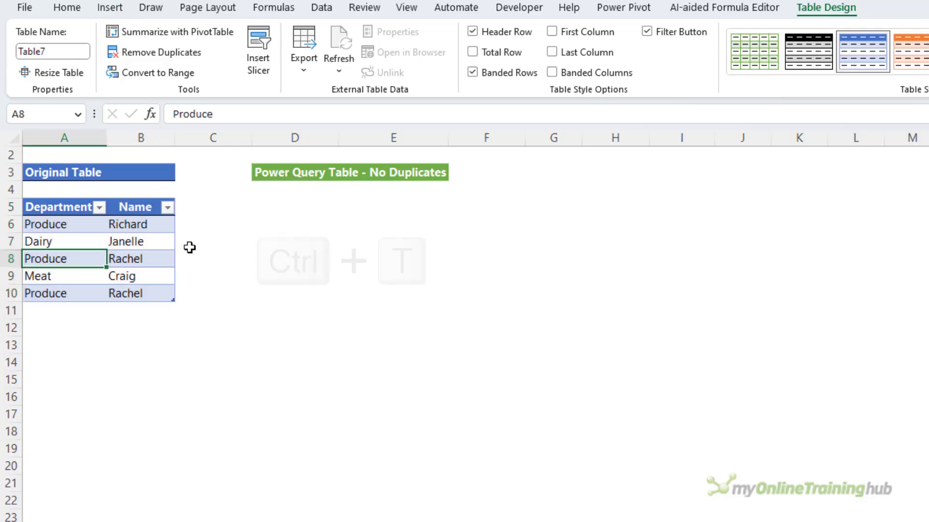
click(321, 12)
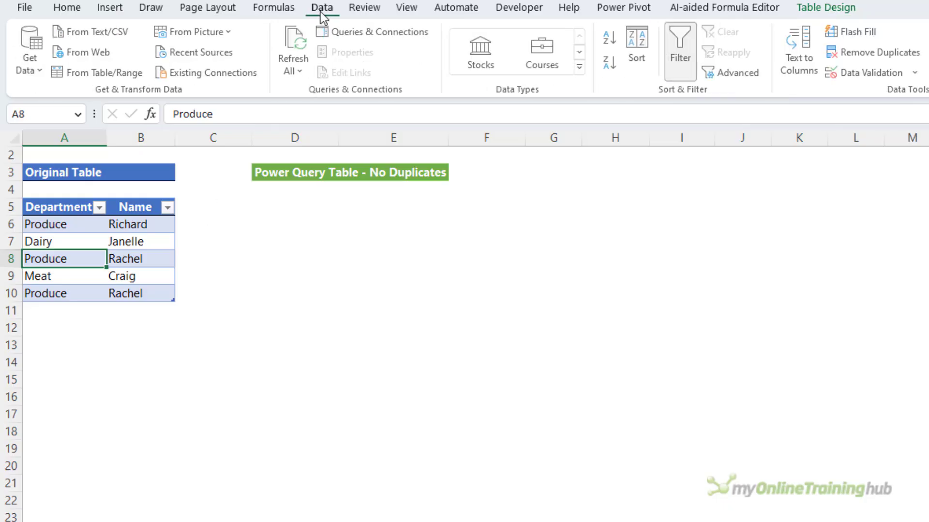
click(92, 74)
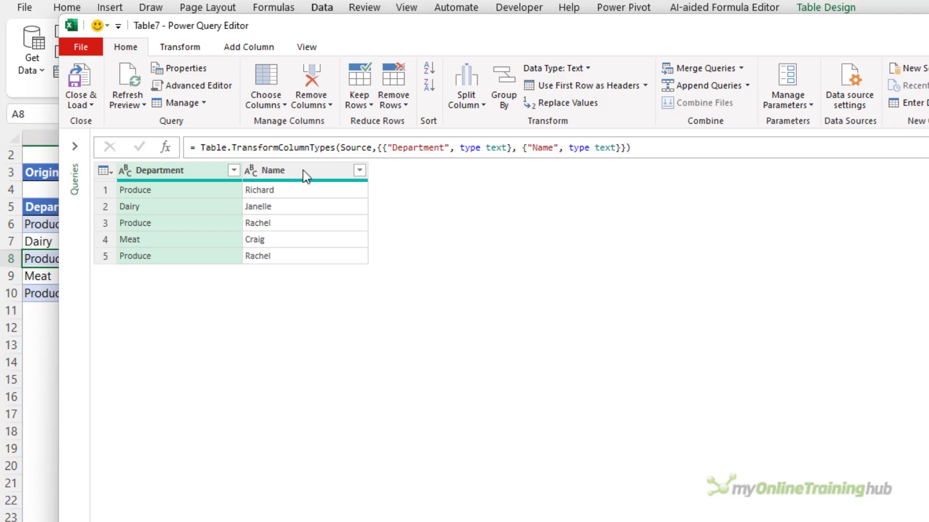
- Remove duplicate rows across Department and Name in the query, then choose Close & Load To
key(ctrl)
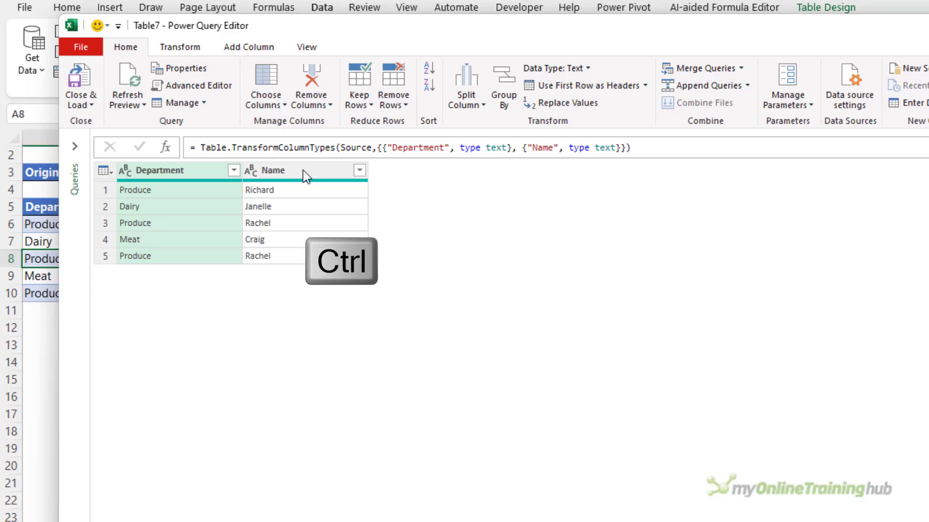
shift+click(303, 170)
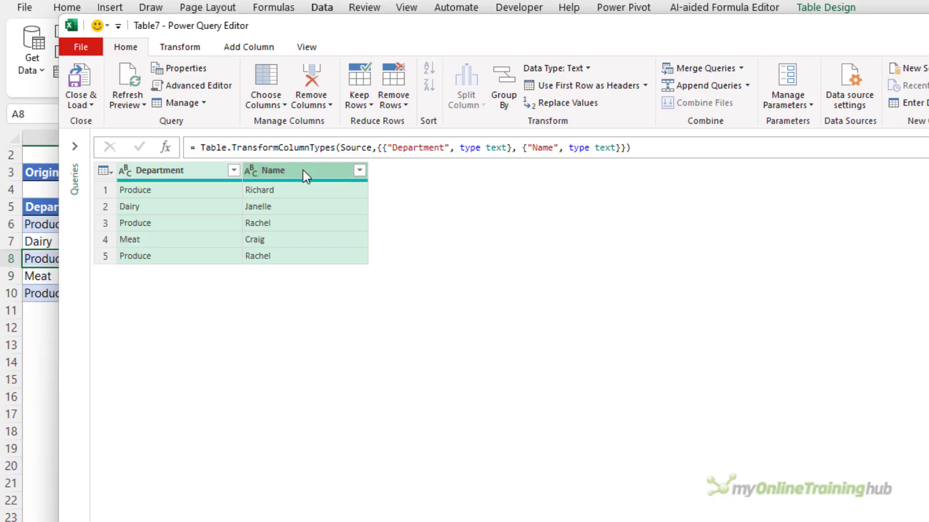
click(391, 105)
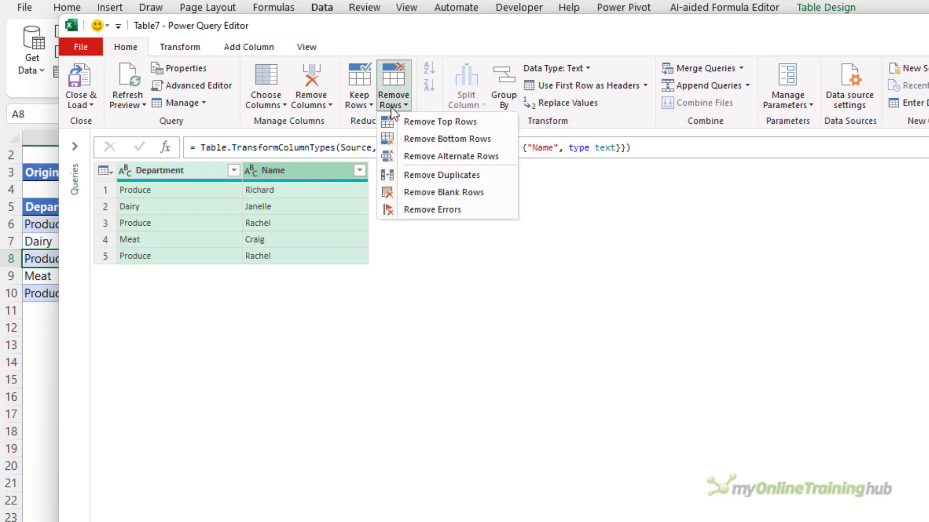
click(491, 176)
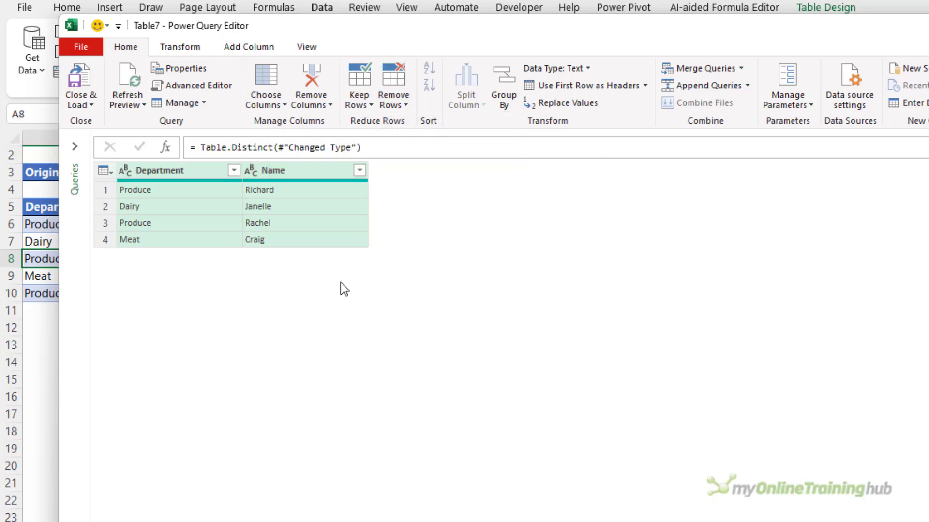
click(83, 104)
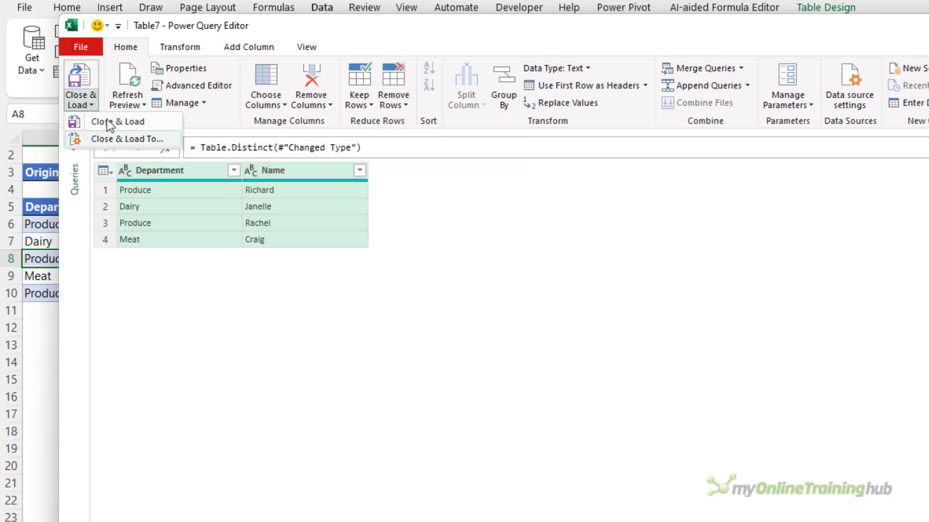
click(127, 138)
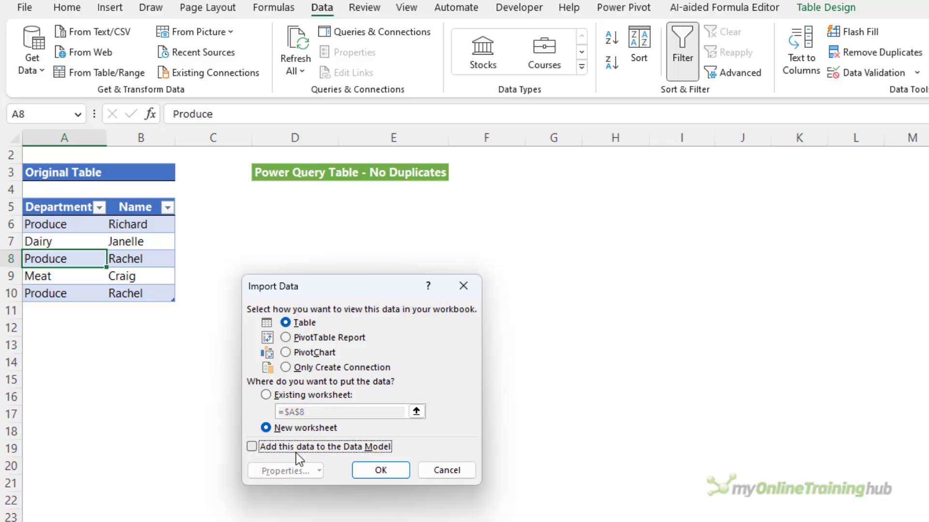
- Load the query as a table on the existing worksheet at D5 and widen column E
click(283, 395)
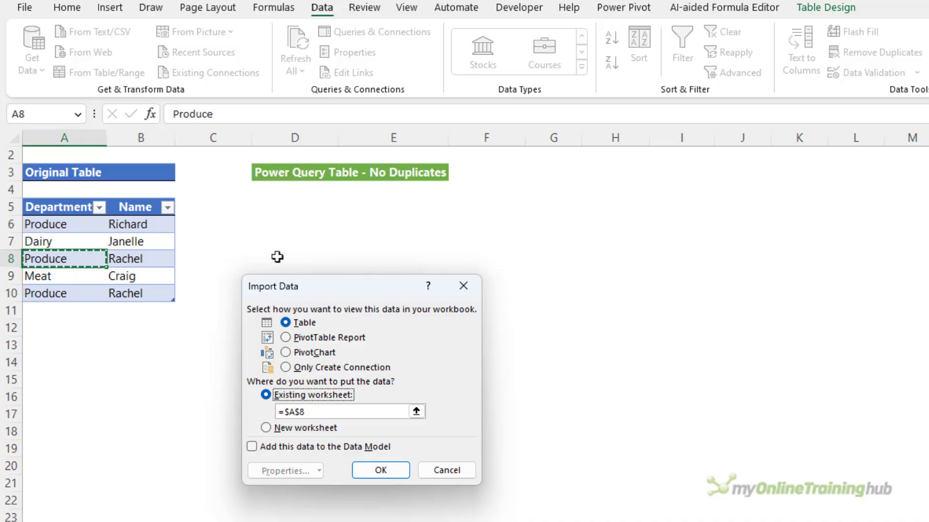
click(376, 474)
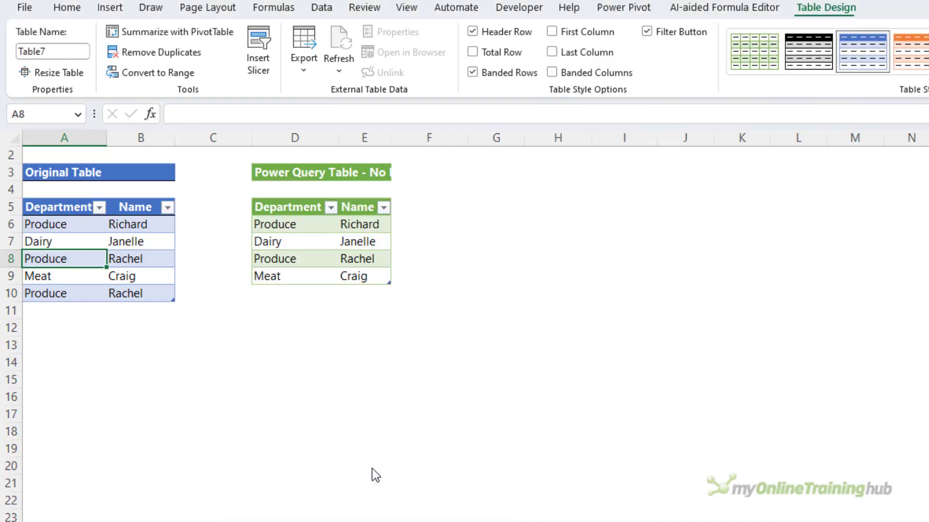
drag(448, 137, 456, 148)
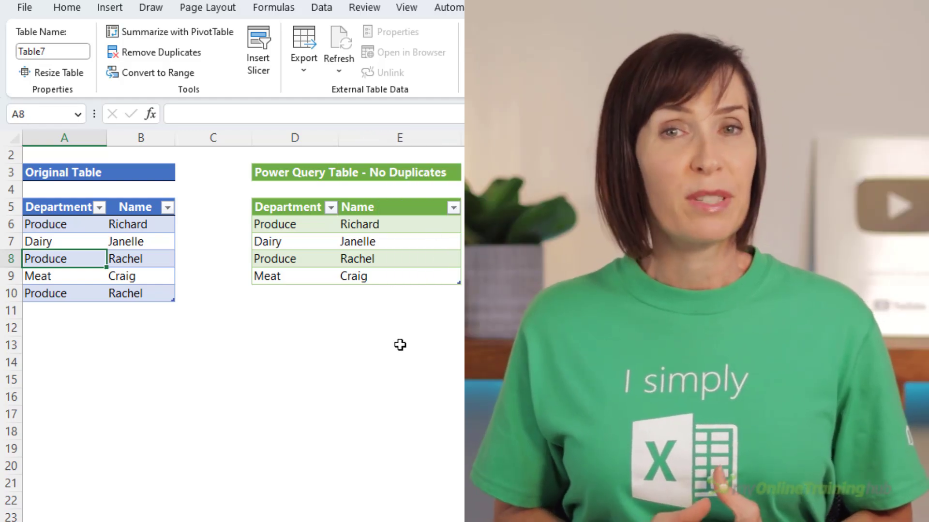
- Add a 'Non-perishable' / 'John' row below the original table
key(Down)
key(Down)
key(Down)
text(Non-perishable)
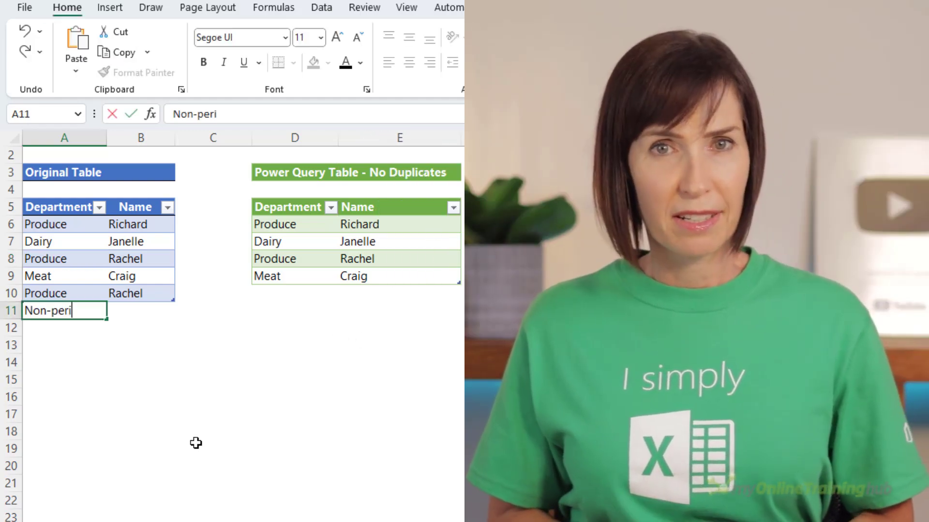
key(Tab)
text(John)
- Refresh the Power Query table to pick up the new row, then bring up Data > Get Data
right_click(313, 242)
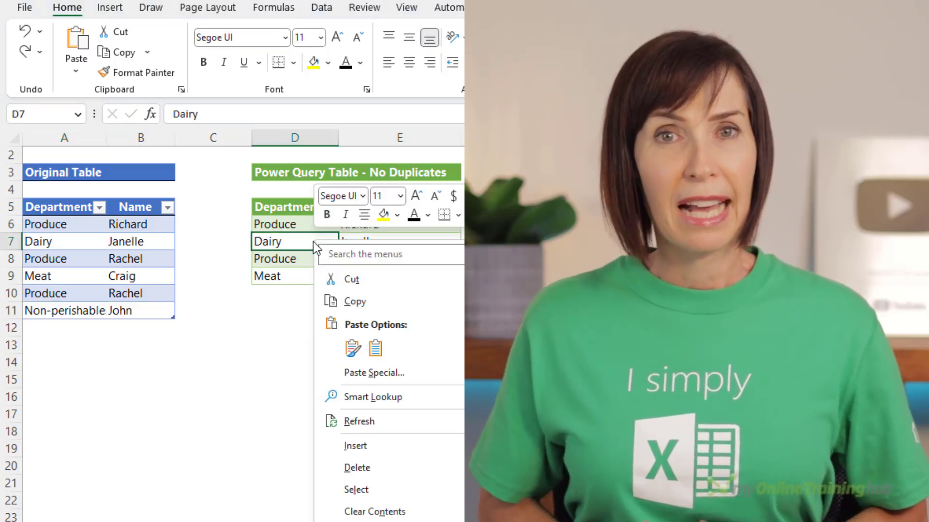
click(434, 418)
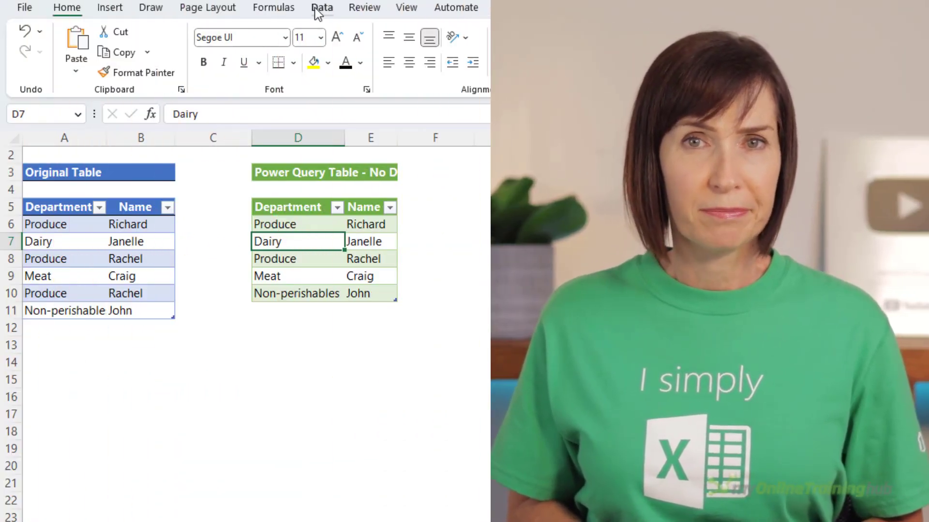
click(318, 10)
click(36, 68)
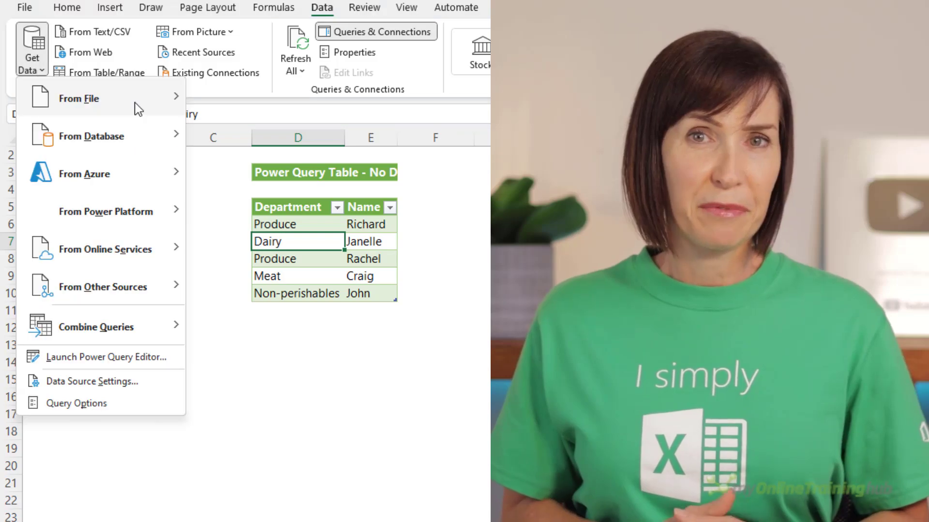
mouse_move(137, 109)
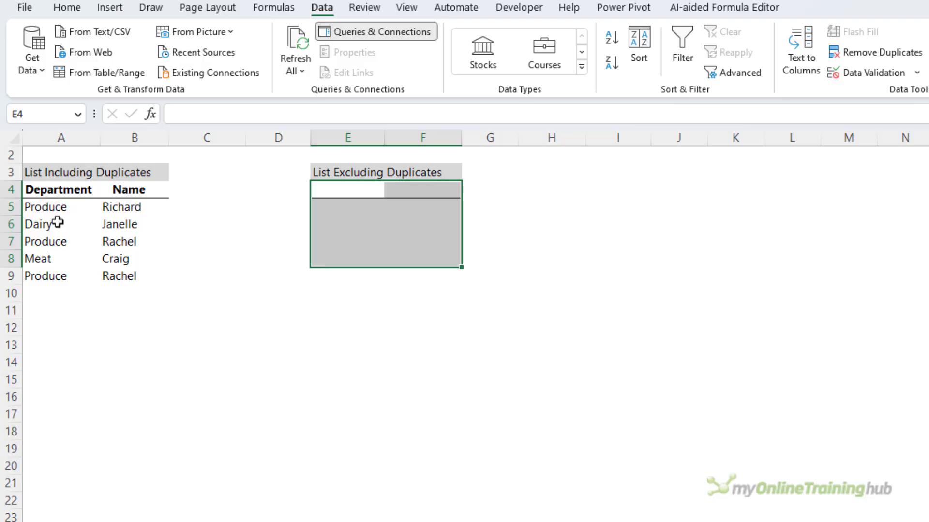
- Advanced-filter A5:B9 with Unique records only, copying the results to E4:F4
drag(47, 204, 128, 273)
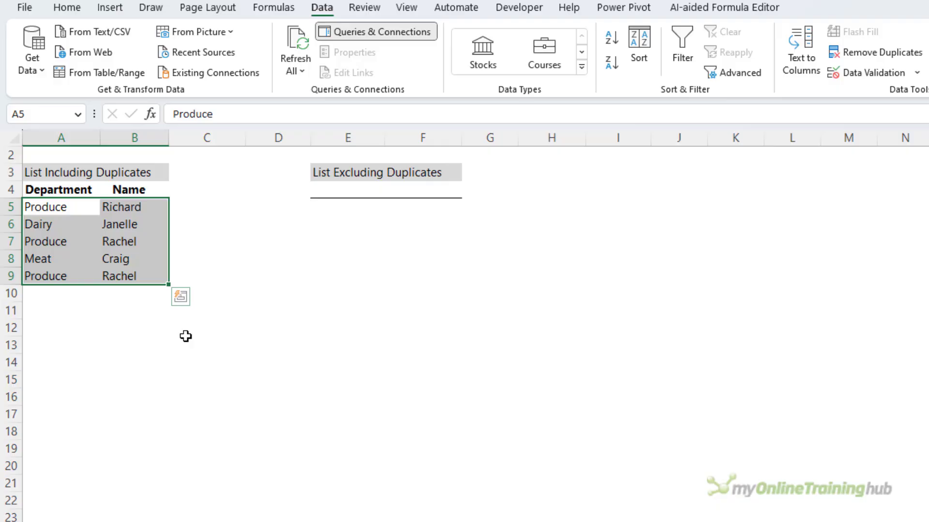
click(739, 75)
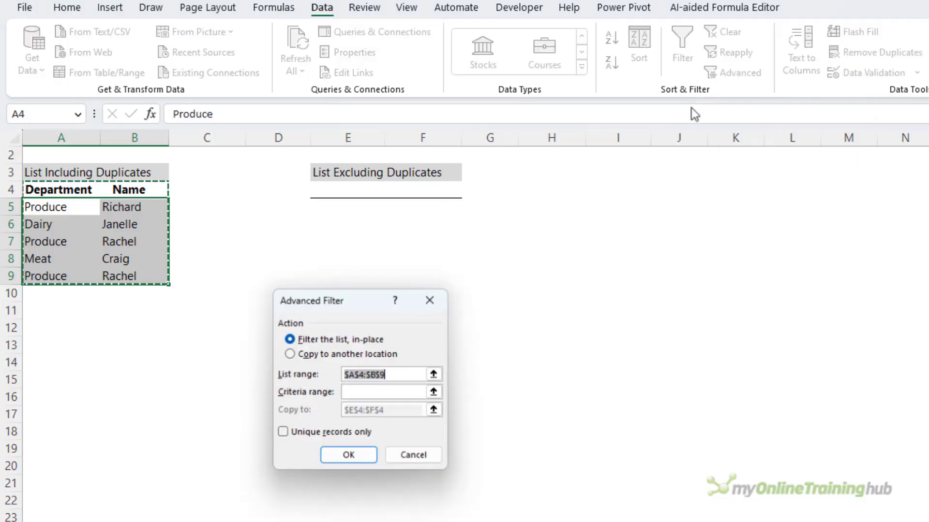
click(309, 358)
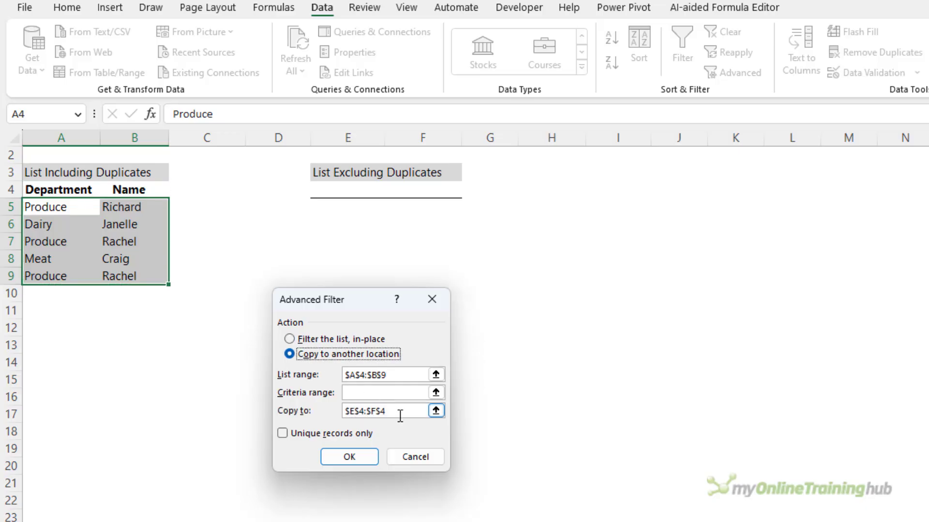
drag(400, 416, 332, 415)
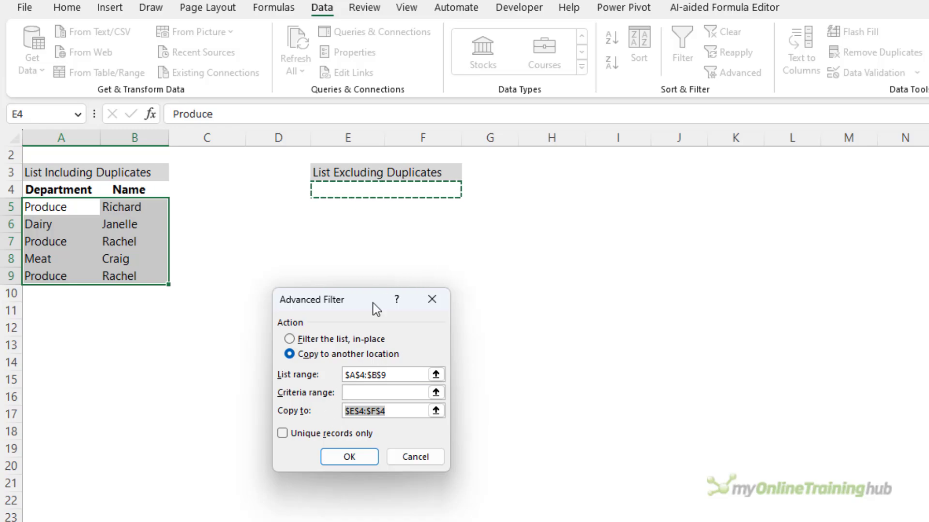
click(282, 434)
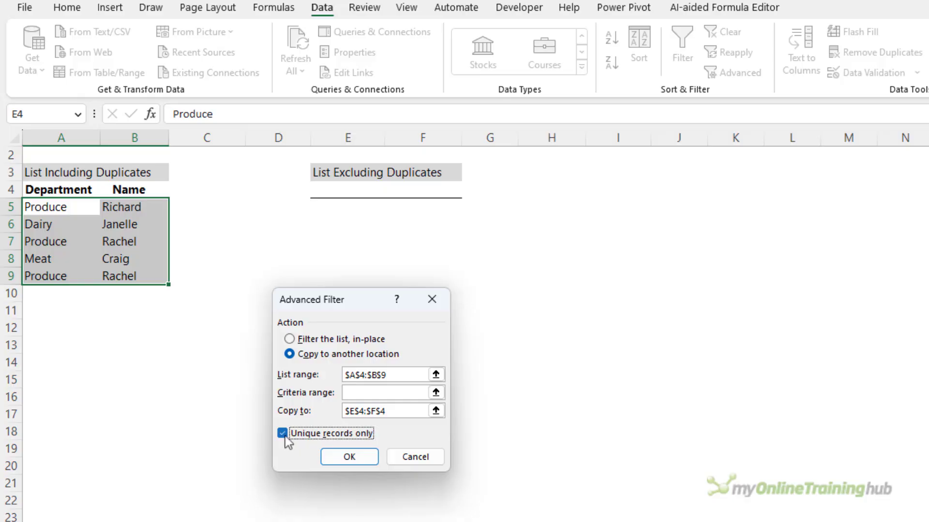
click(333, 457)
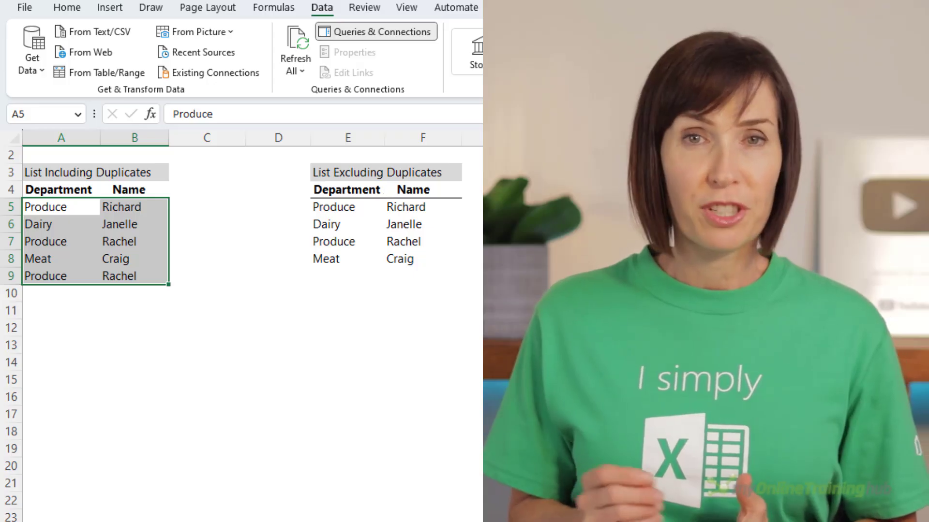
- Reopen the Advanced Filter dialog for the list with Alt+A+Q
key(alt+a)
key(q)
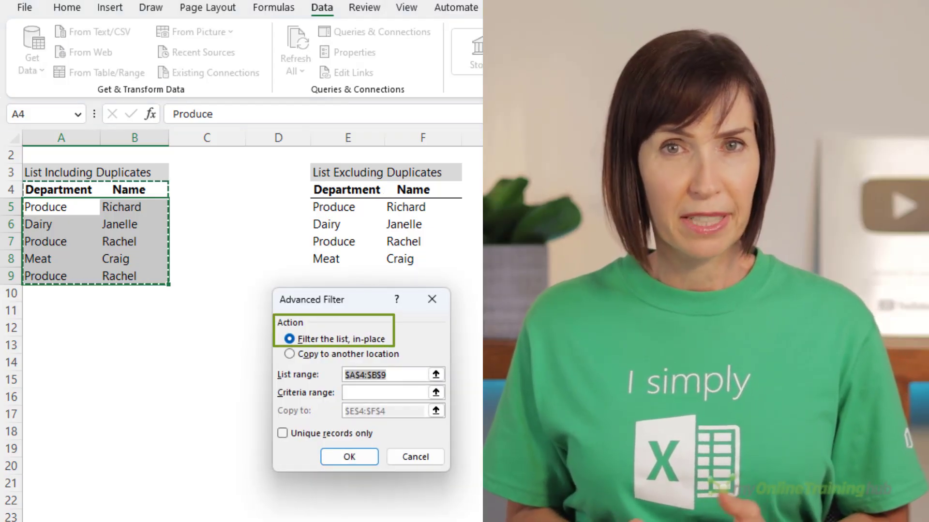